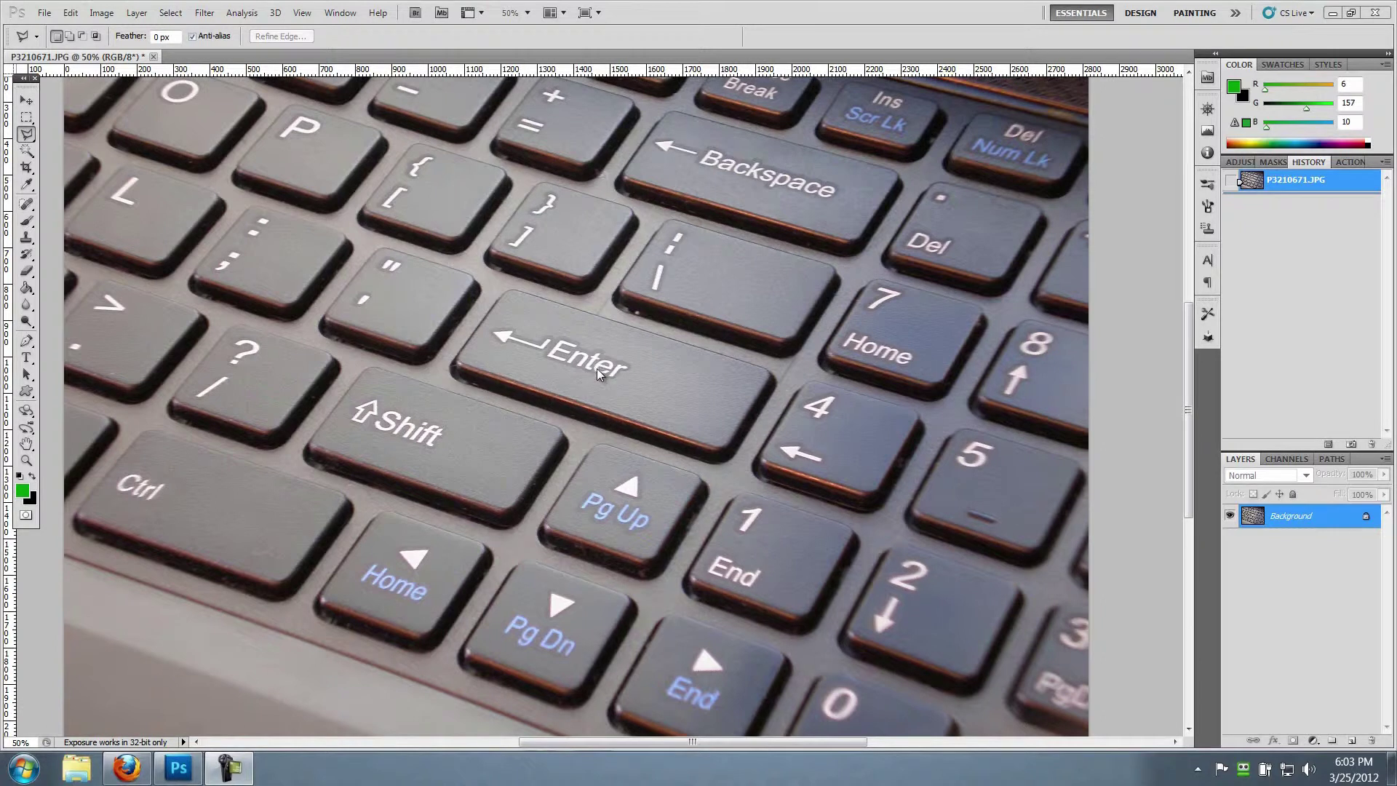
- With the Rectangular Marquee tool active, zoom to about 90% and frame the Enter key
{"action": "left_click", "coordinate": [26, 121]}
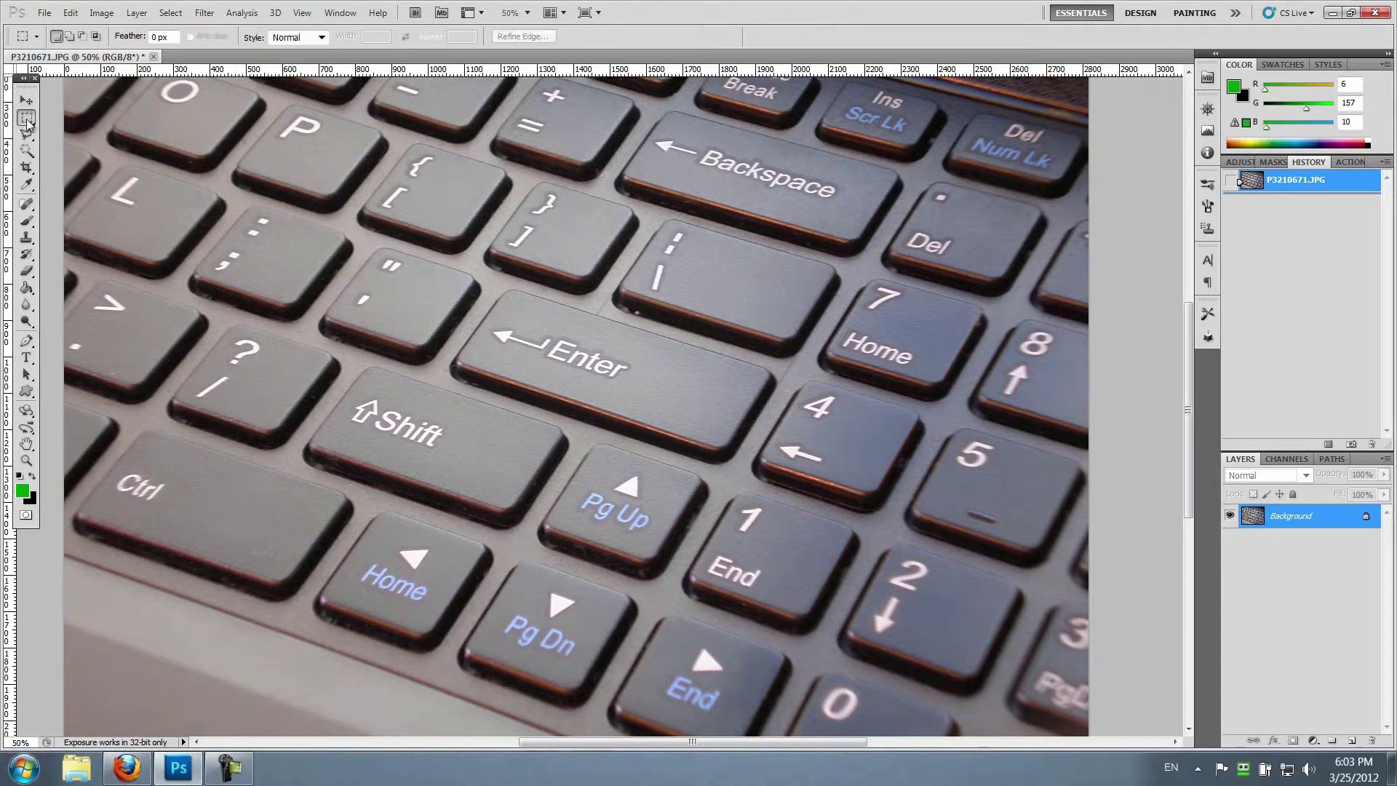
{"action": "scroll", "coordinate": [626, 382], "scroll_direction": "up", "scroll_amount": 5}
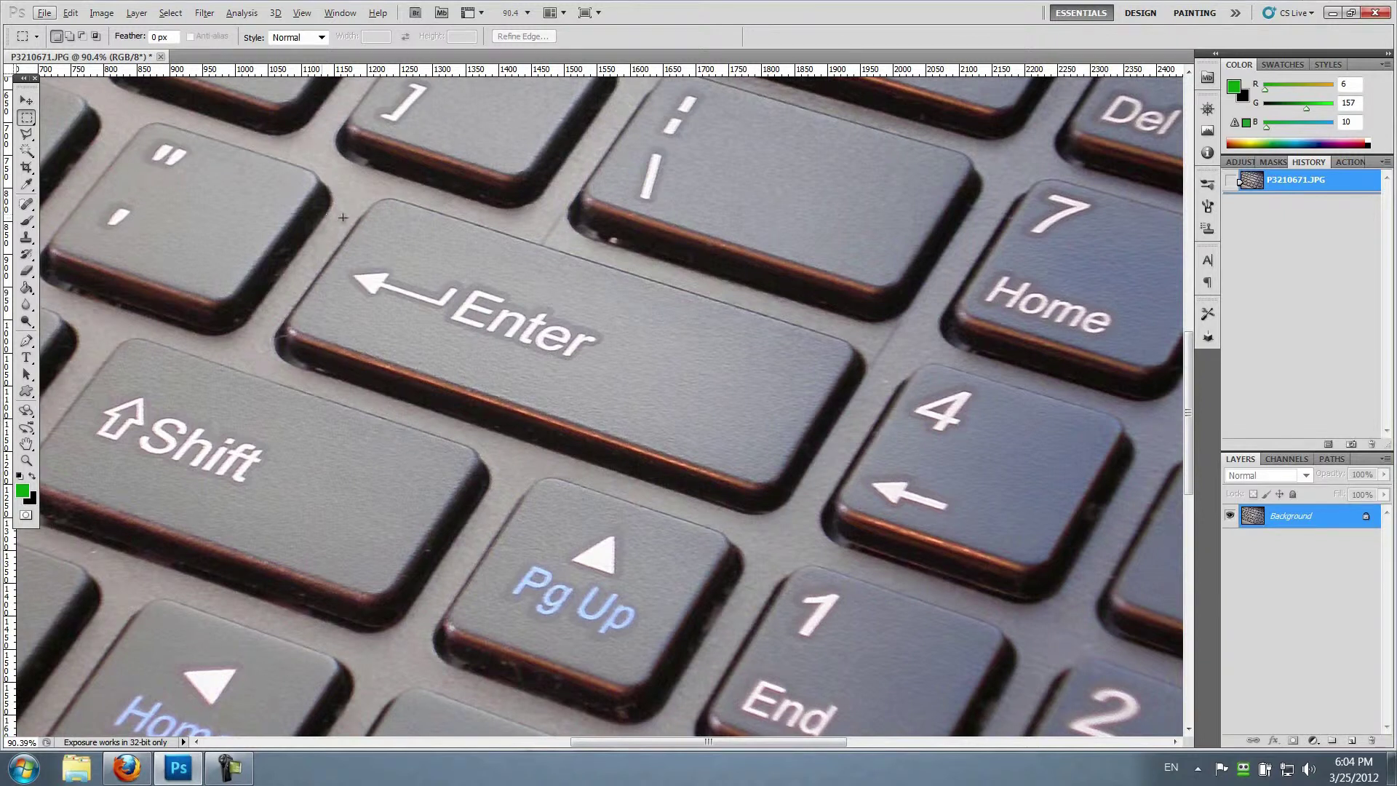
{"action": "key", "text": "alt"}
{"action": "left_click_drag", "start_coordinate": [601, 744], "coordinate": [550, 738]}
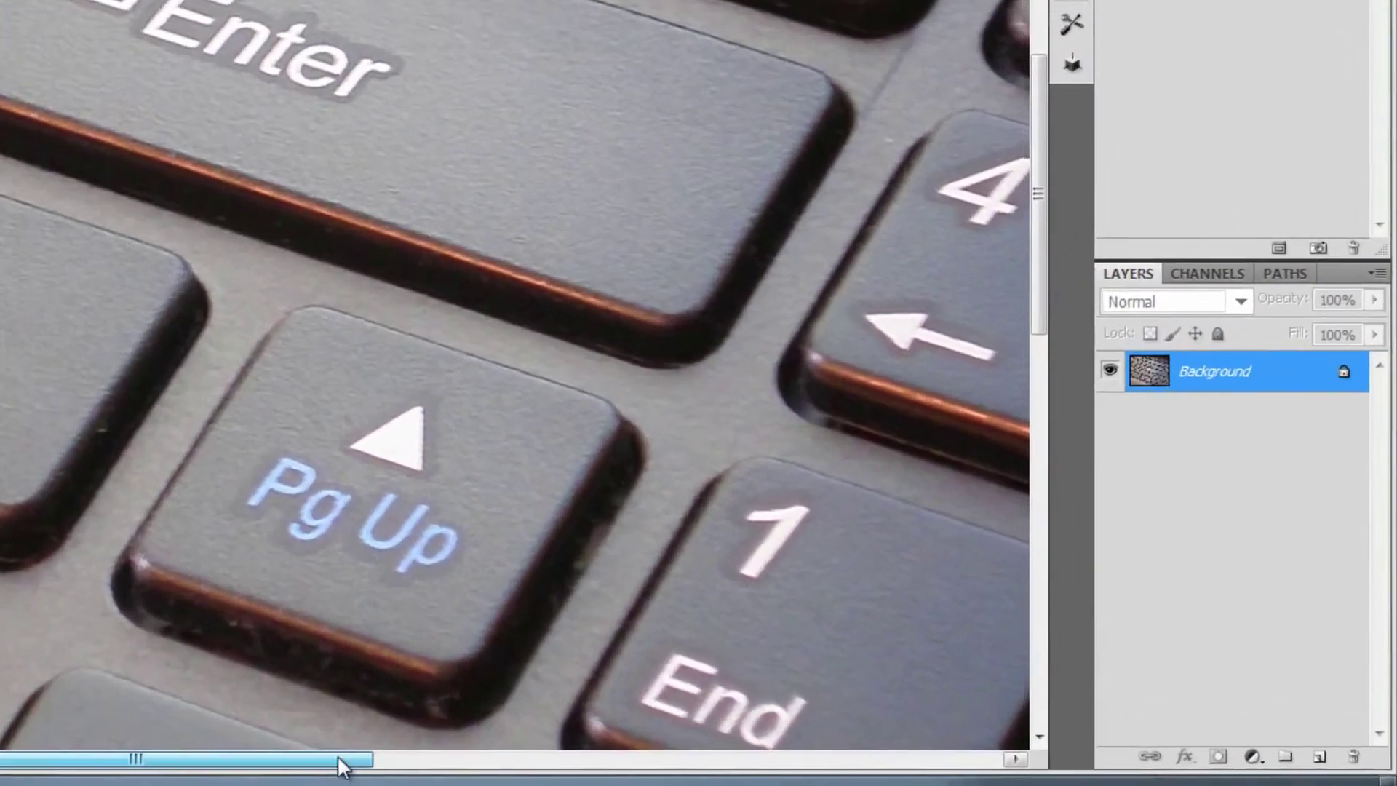
- Add a new Layer 1 above the Background and set its blend mode to Soft Light
{"action": "left_click_drag", "start_coordinate": [337, 754], "coordinate": [393, 754]}
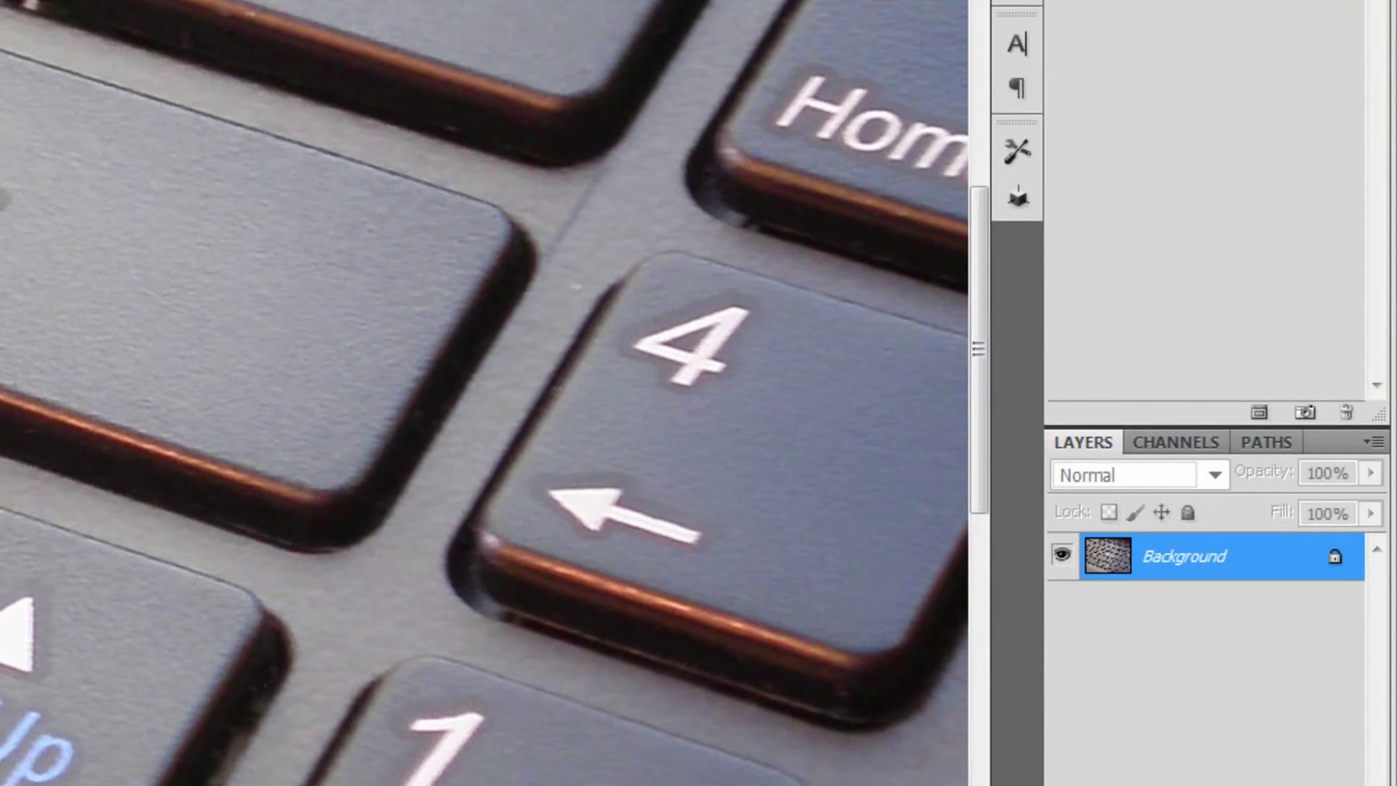
{"action": "left_click", "coordinate": [1307, 763]}
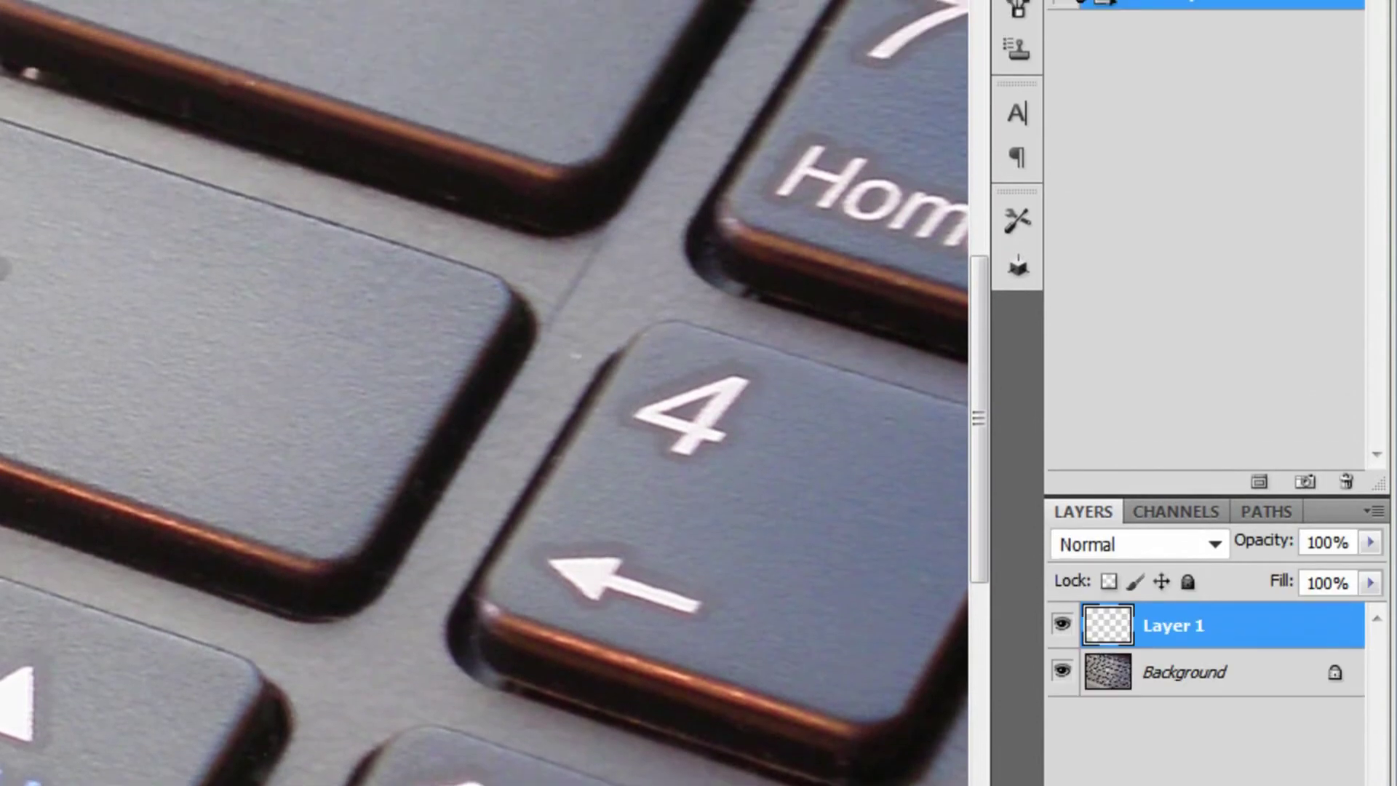
{"action": "left_click", "coordinate": [1212, 543]}
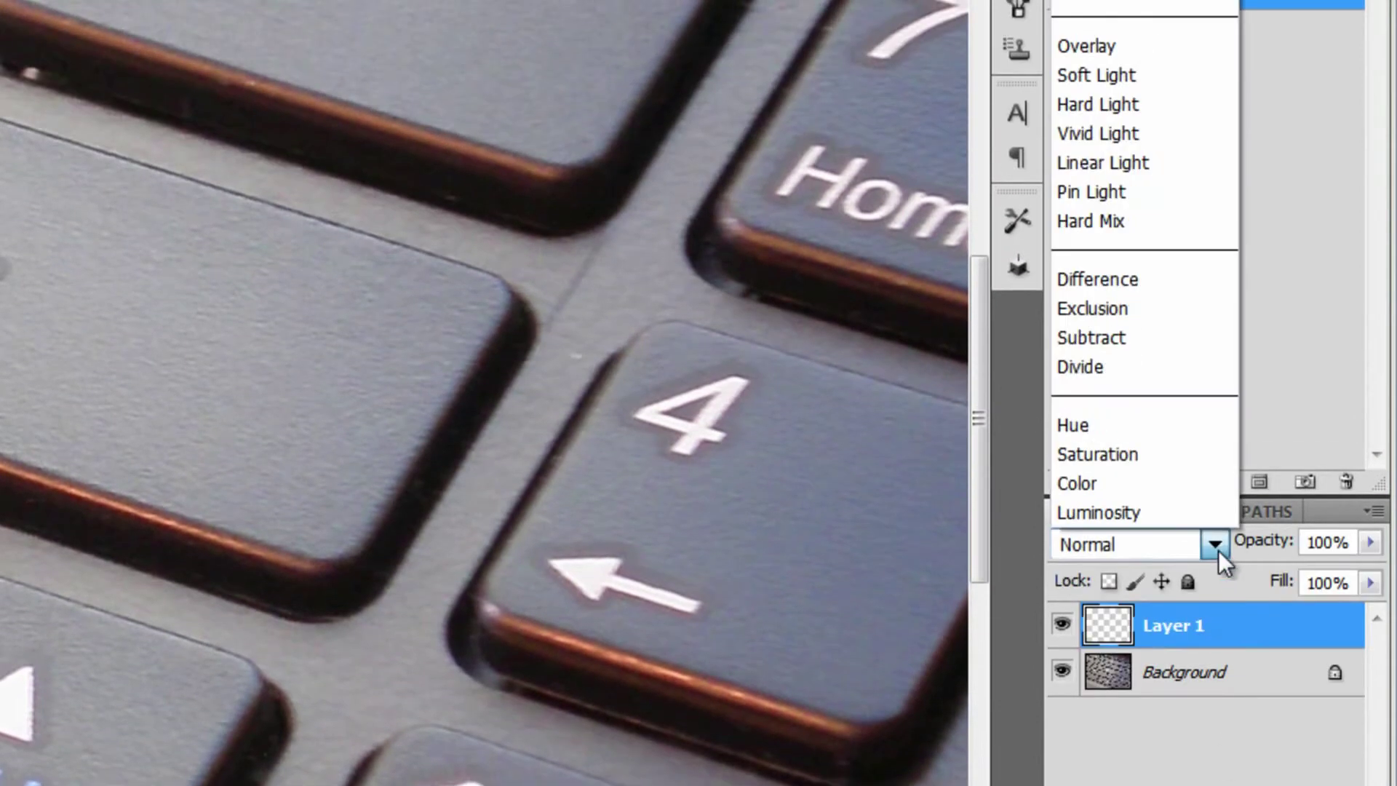
{"action": "left_click", "coordinate": [1124, 75]}
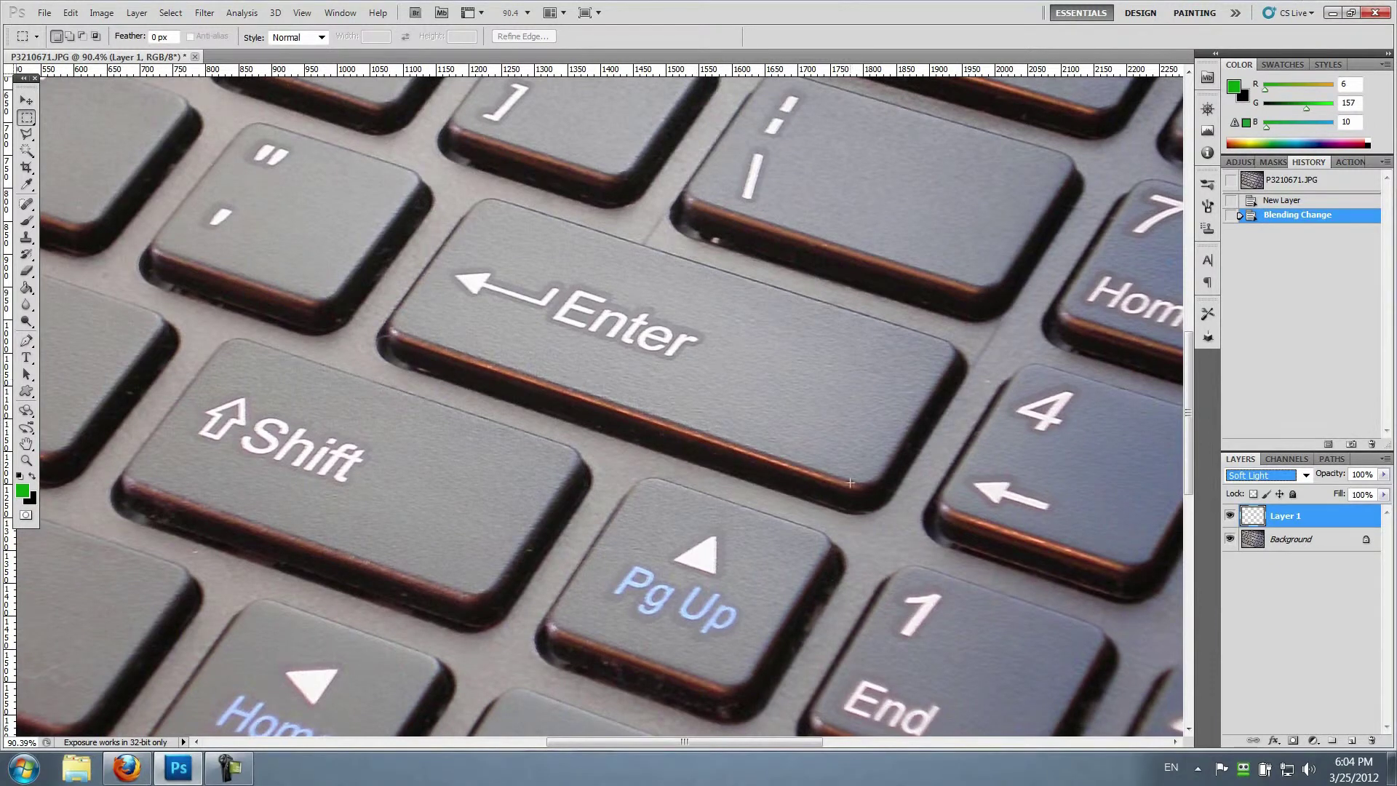
- On the Background layer, try a Magic Wand selection of the Enter key, then deselect it
{"action": "left_click", "coordinate": [1272, 543]}
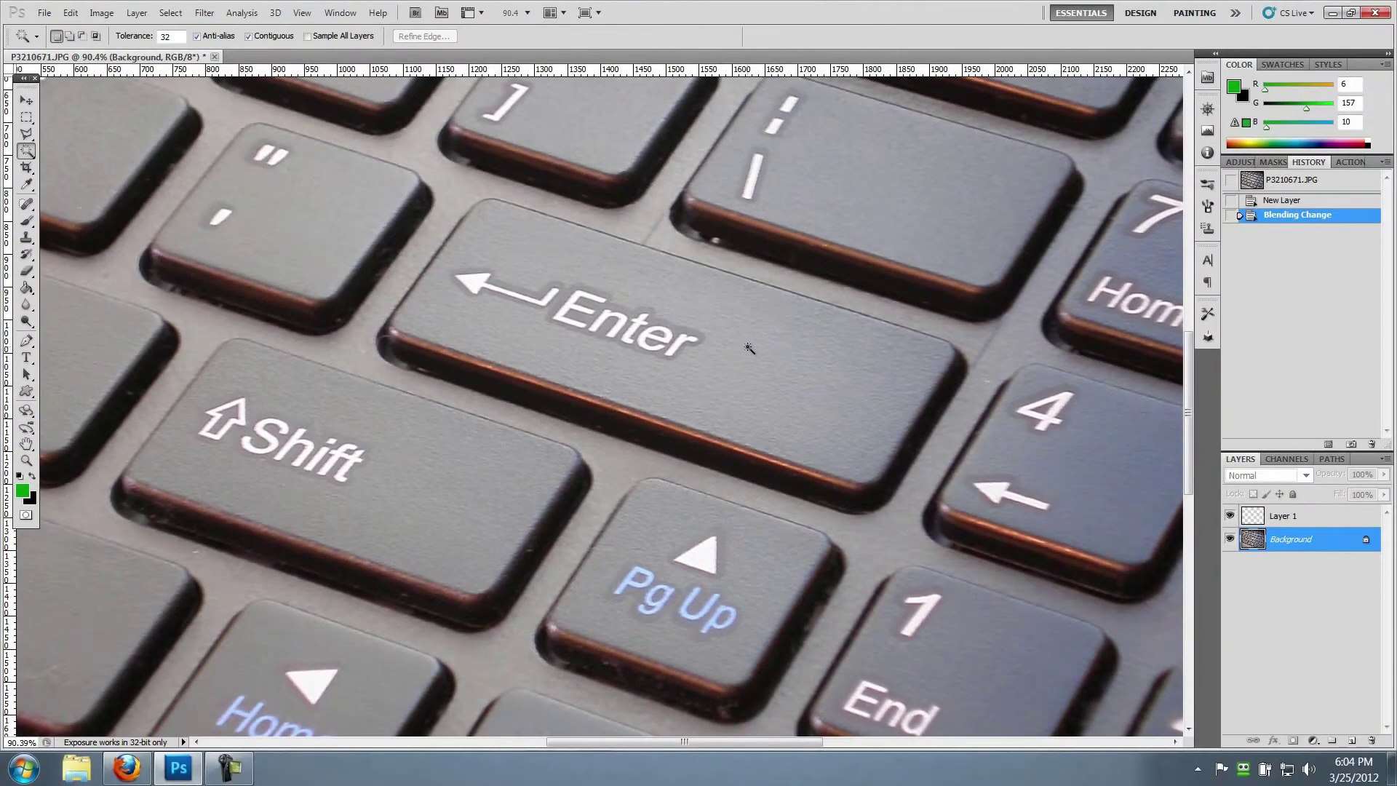
{"action": "left_click", "coordinate": [748, 347]}
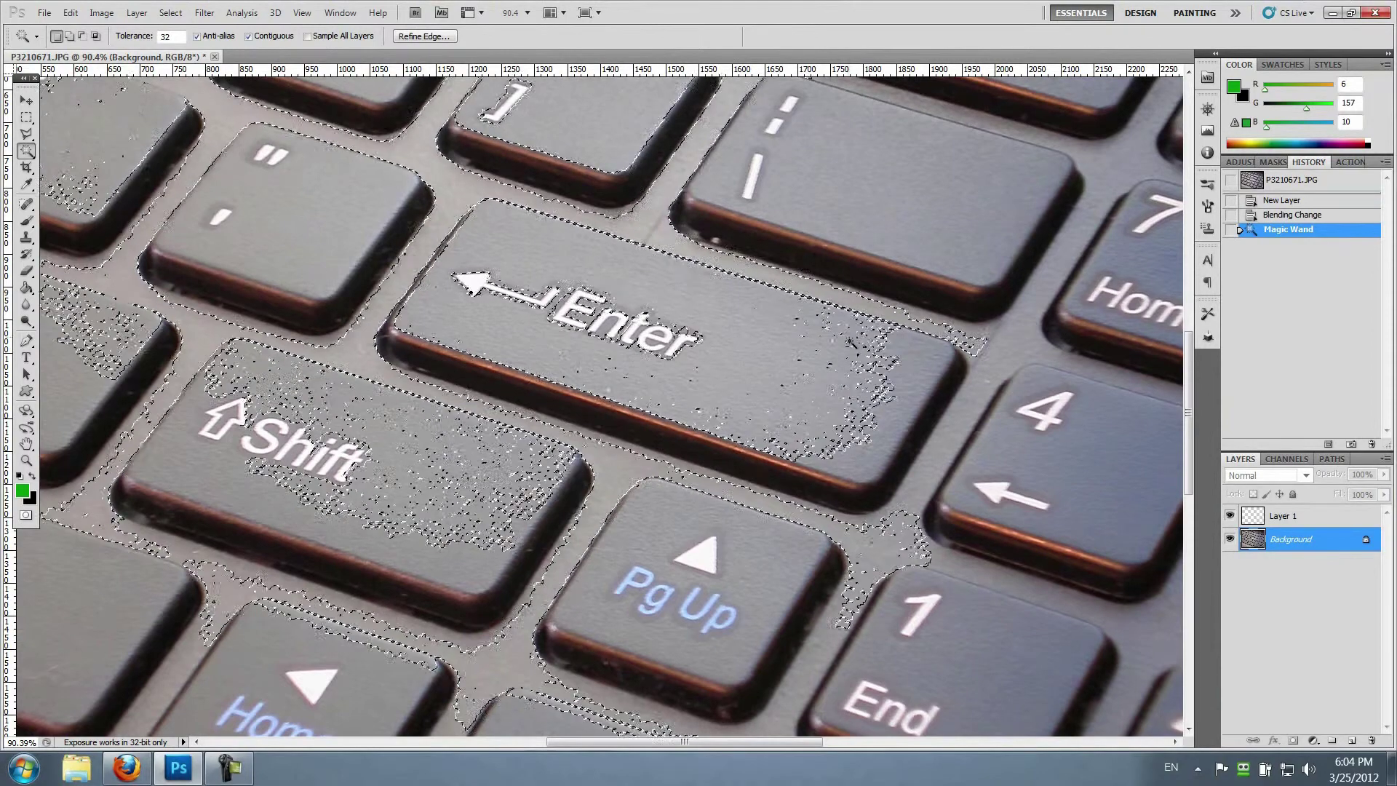
{"action": "scroll", "coordinate": [839, 356], "scroll_direction": "up", "scroll_amount": 3}
{"action": "scroll", "coordinate": [838, 357], "scroll_direction": "up", "scroll_amount": 2}
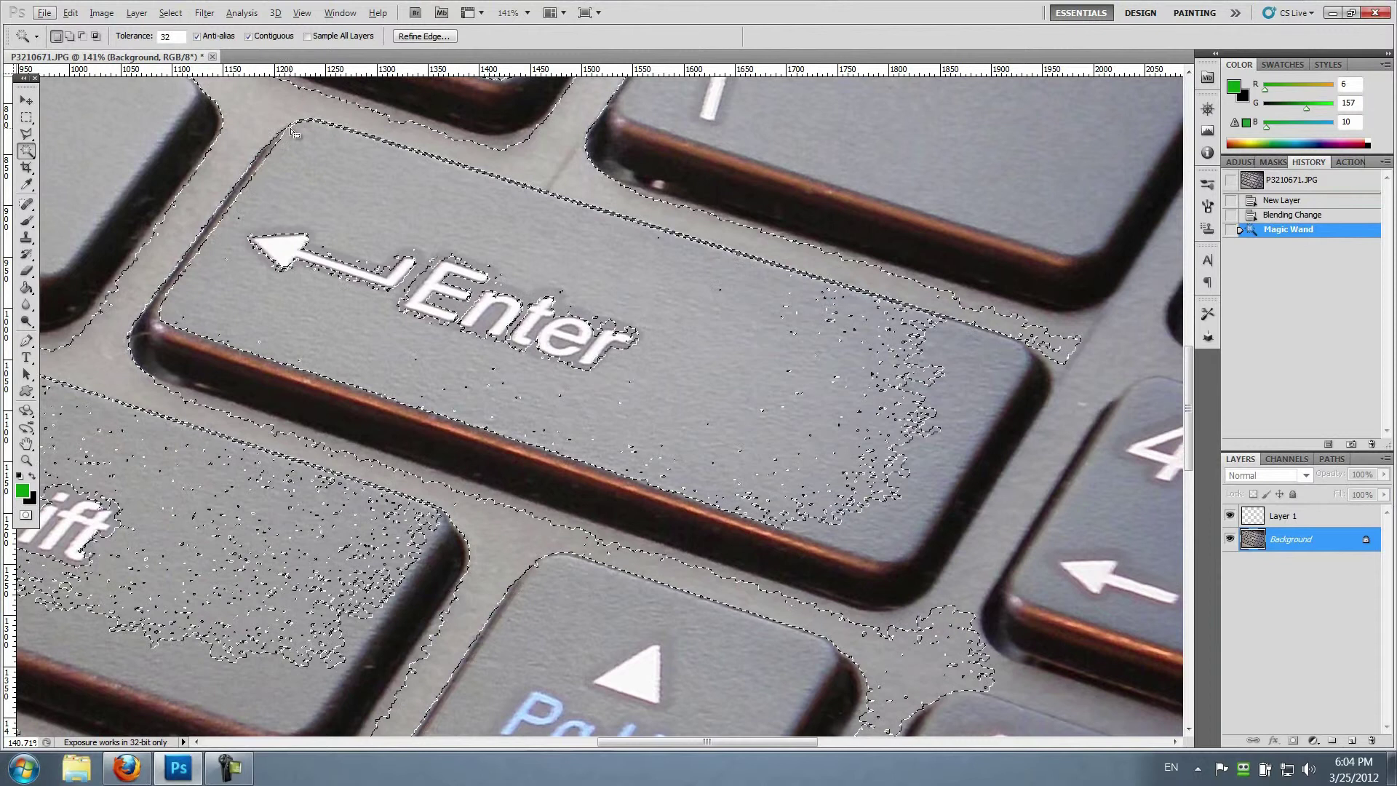
{"action": "scroll", "coordinate": [454, 182], "scroll_direction": "down", "scroll_amount": 5}
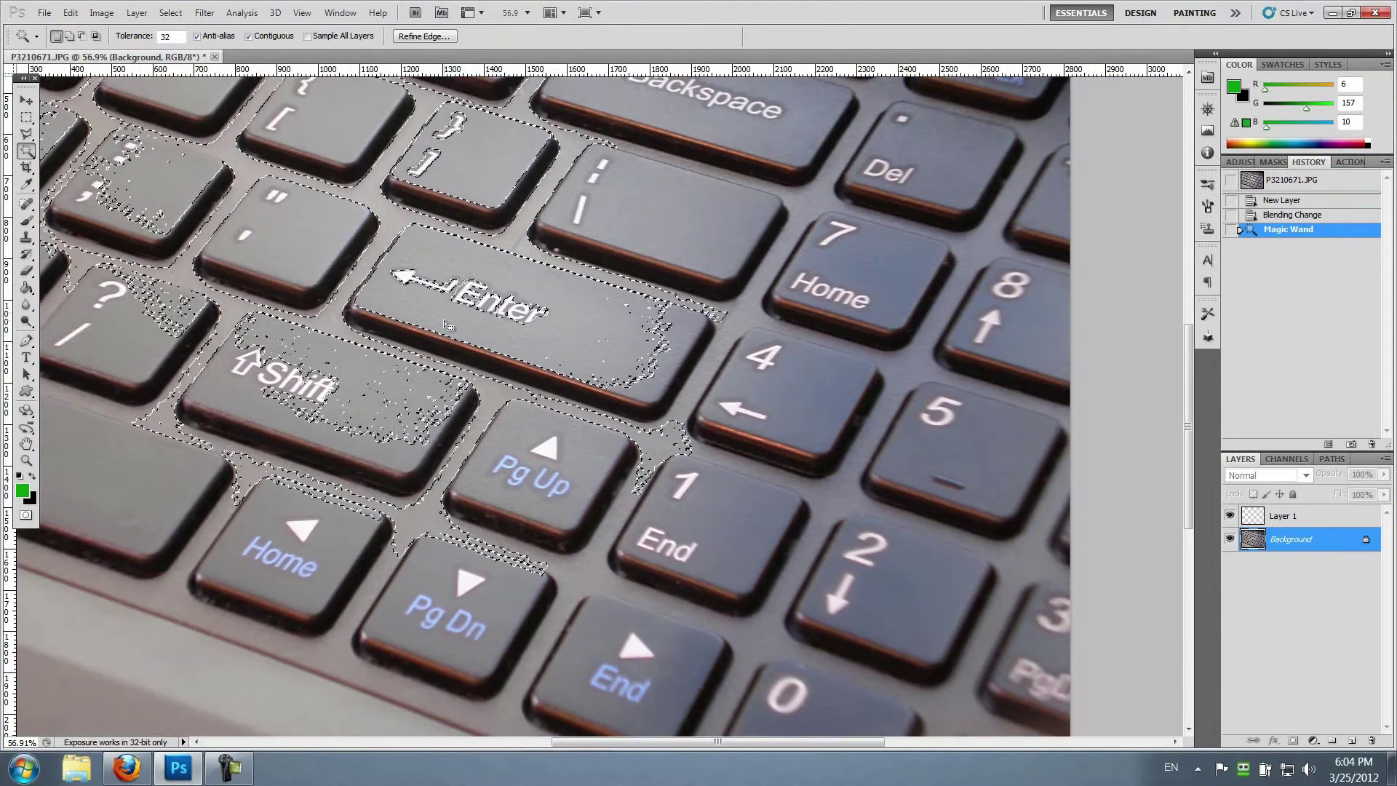
{"action": "key", "text": "ctrl+d"}
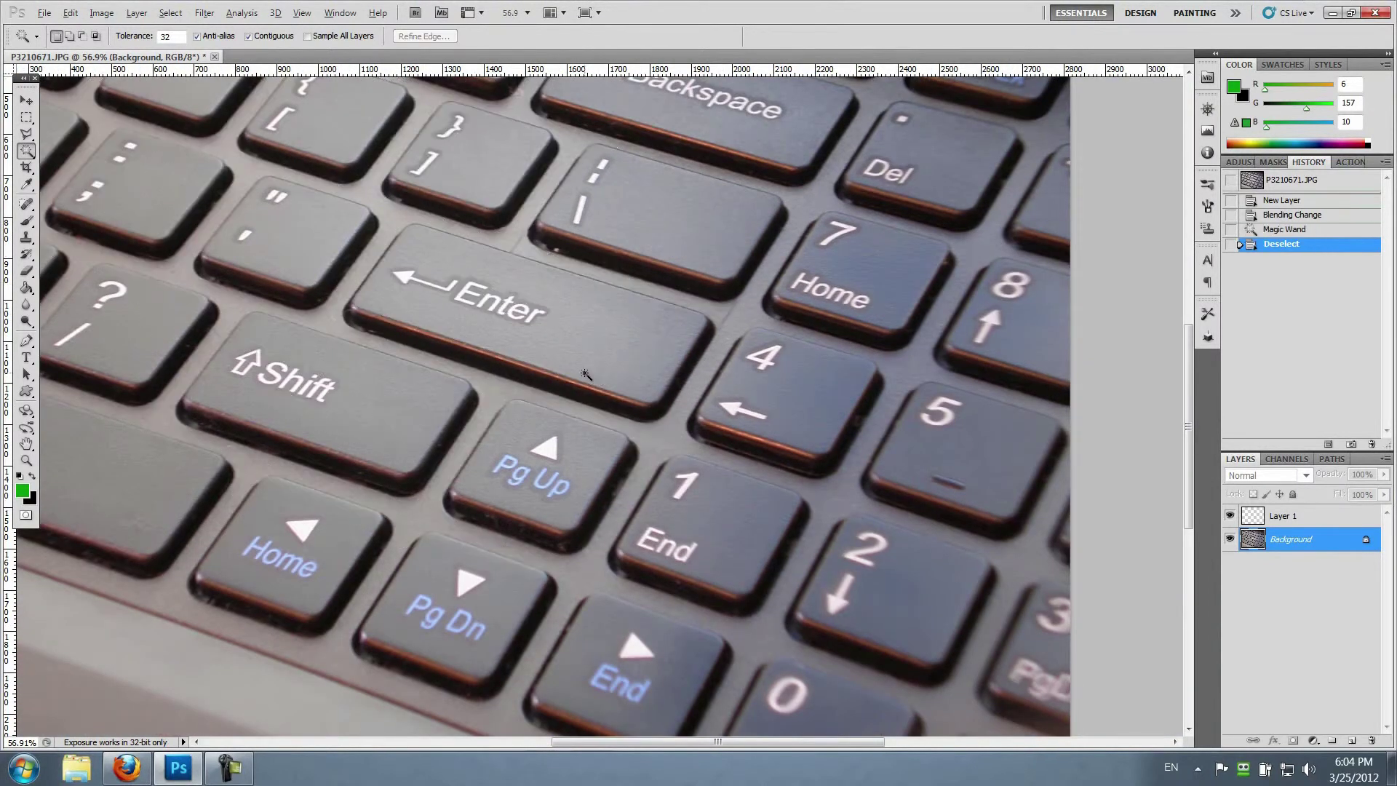
- Zoom in closer and reposition the view on the Enter key
{"action": "scroll", "coordinate": [474, 284], "scroll_direction": "up", "scroll_amount": 3}
{"action": "scroll", "coordinate": [474, 284], "scroll_direction": "up", "scroll_amount": 2}
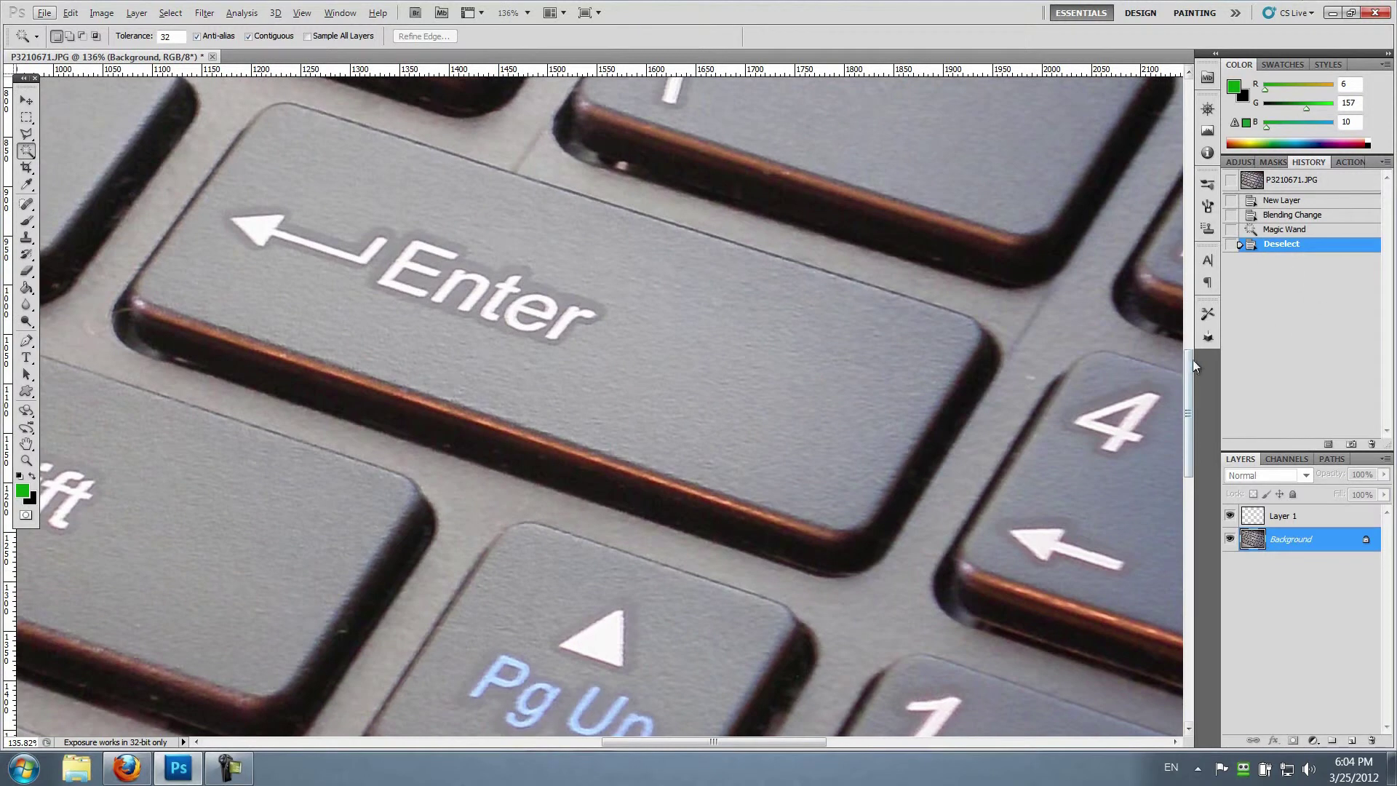
{"action": "left_click_drag", "start_coordinate": [1190, 374], "coordinate": [1190, 356]}
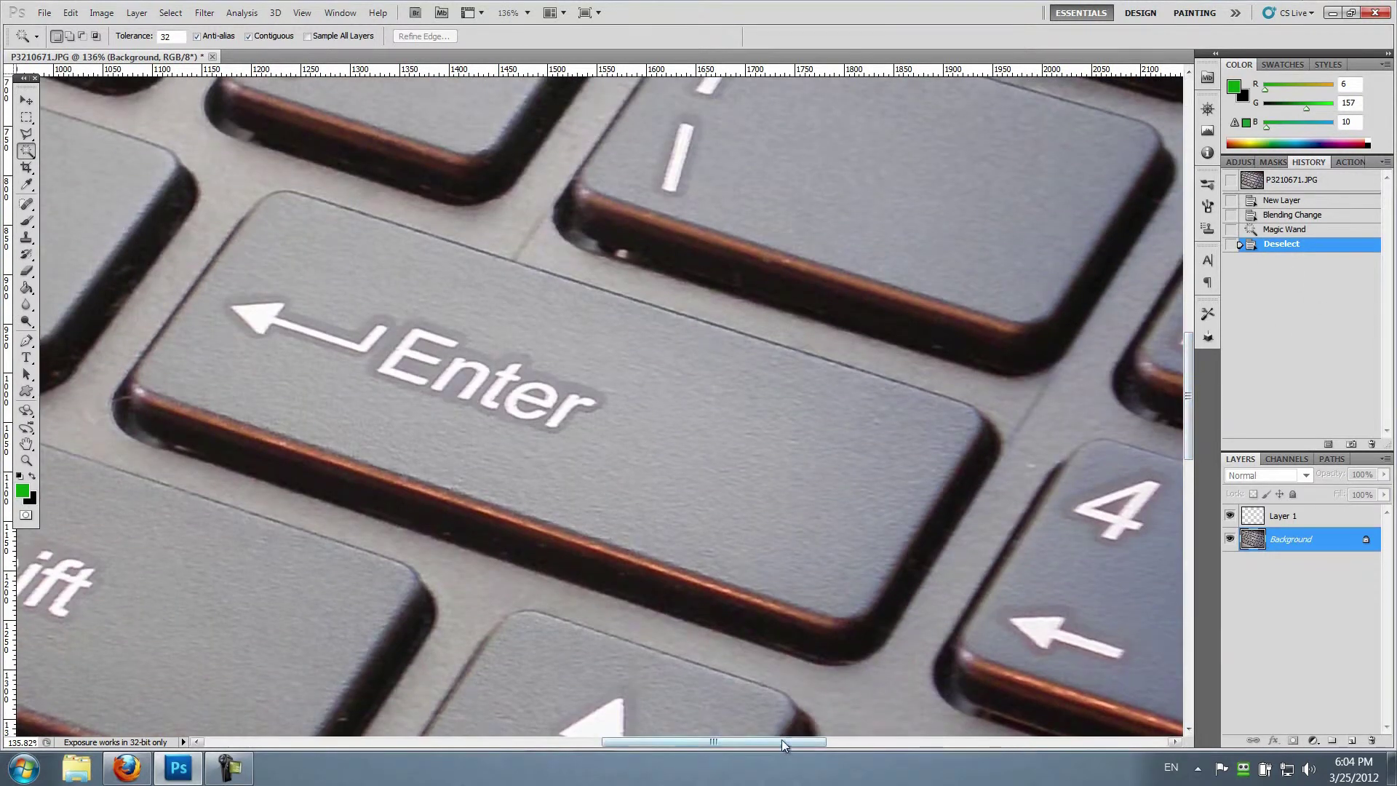
{"action": "left_click_drag", "start_coordinate": [782, 740], "coordinate": [745, 739]}
{"action": "scroll", "coordinate": [874, 476], "scroll_direction": "up", "scroll_amount": 2}
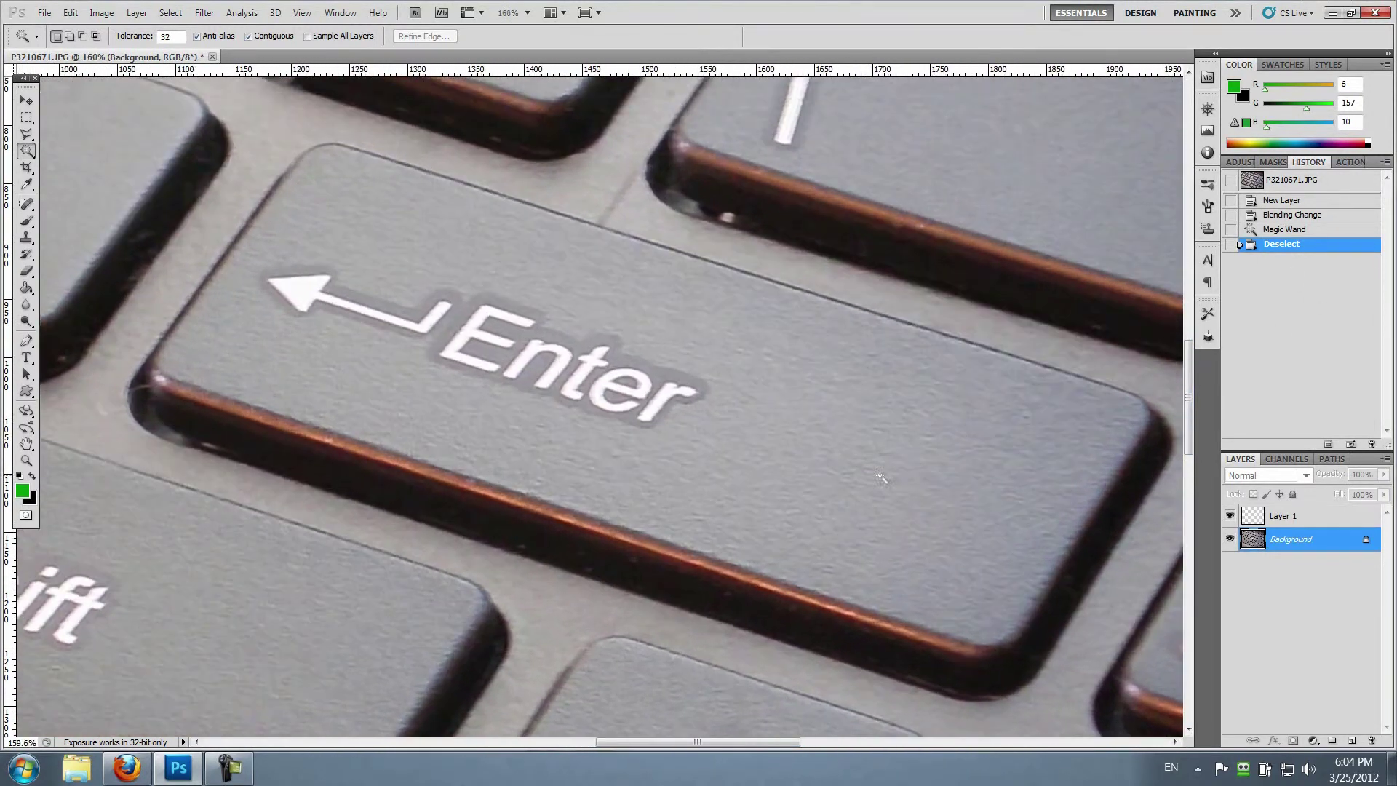
{"action": "key", "text": "alt"}
- Zoom in on the Enter key and choose the Polygonal Lasso Tool
{"action": "left_click", "coordinate": [1173, 744]}
{"action": "scroll", "coordinate": [884, 435], "scroll_direction": "up", "scroll_amount": 2}
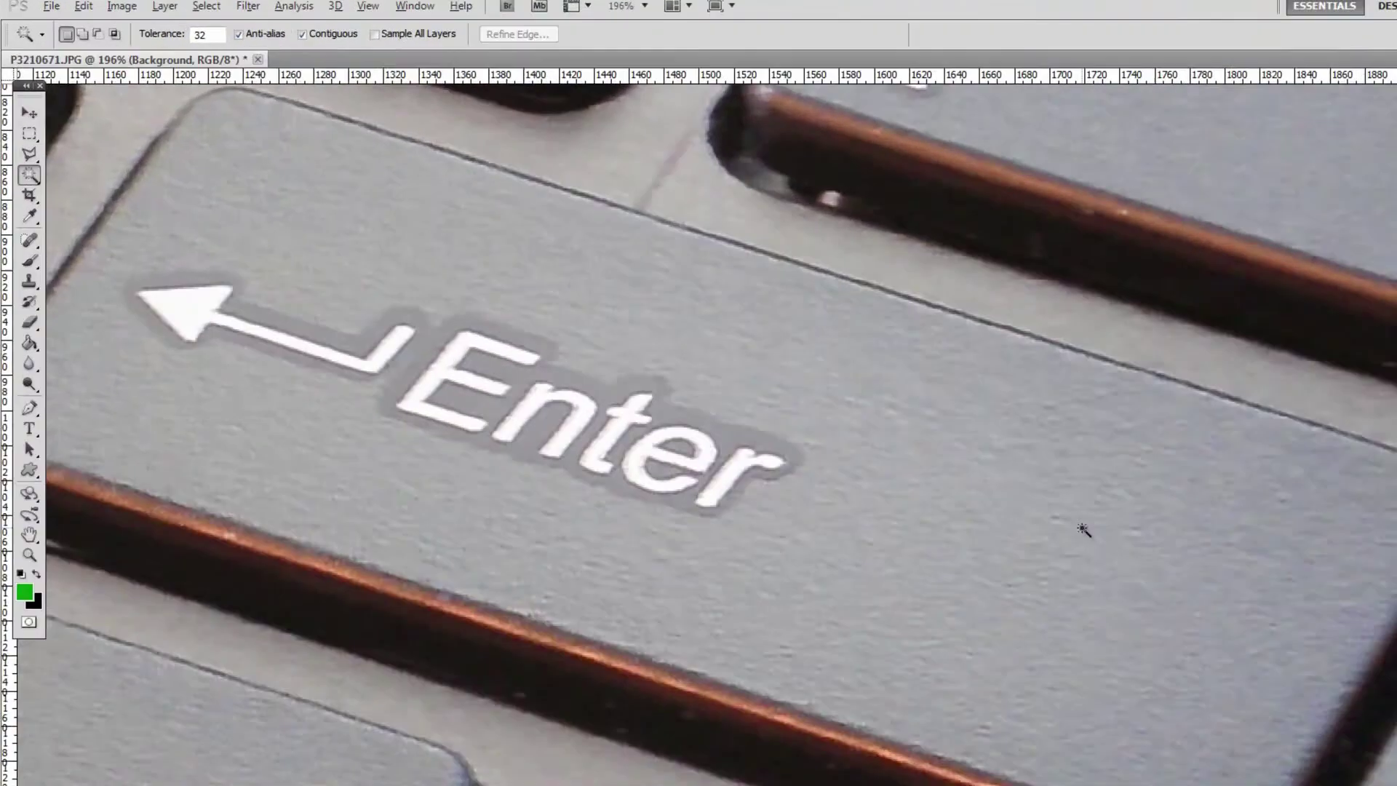
{"action": "scroll", "coordinate": [1084, 529], "scroll_direction": "down", "scroll_amount": 1}
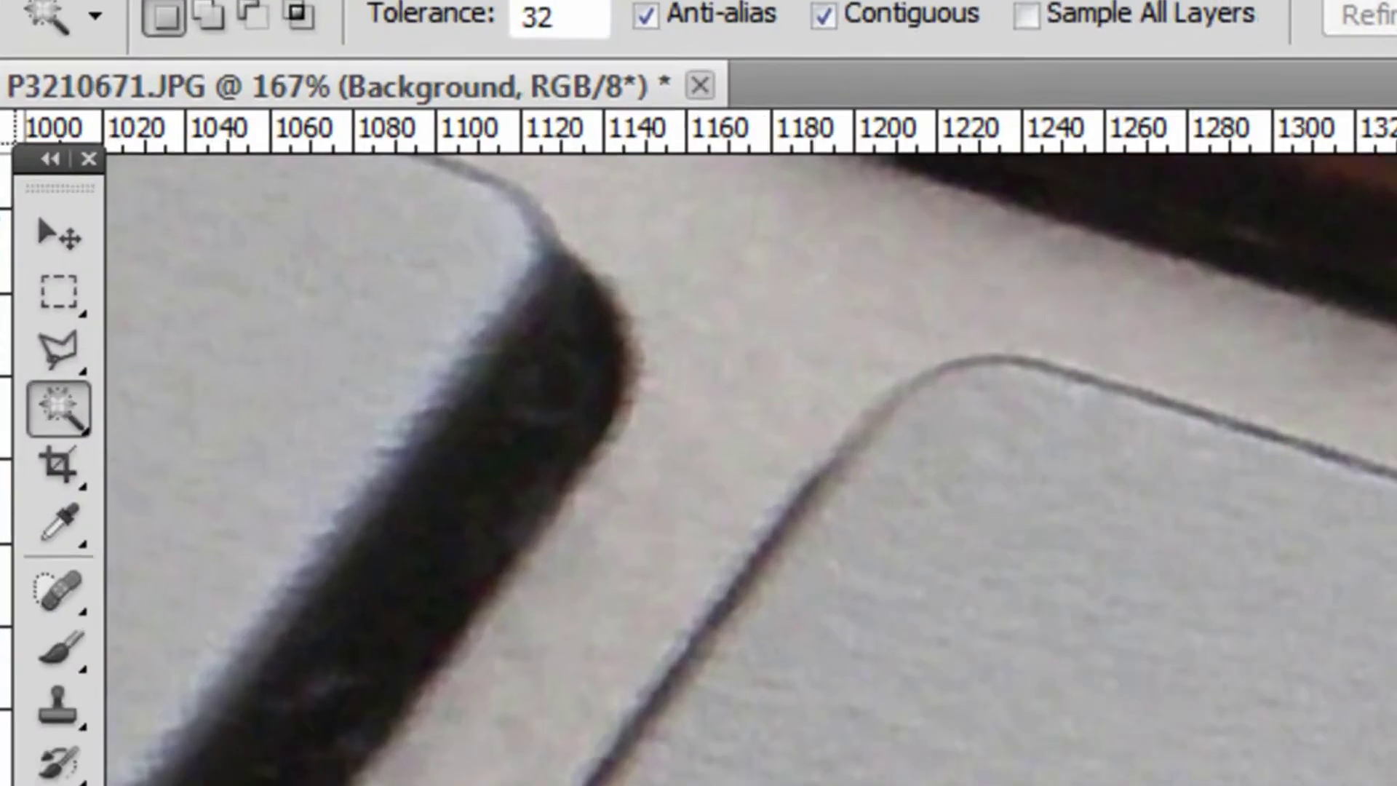
{"action": "left_click", "coordinate": [29, 153]}
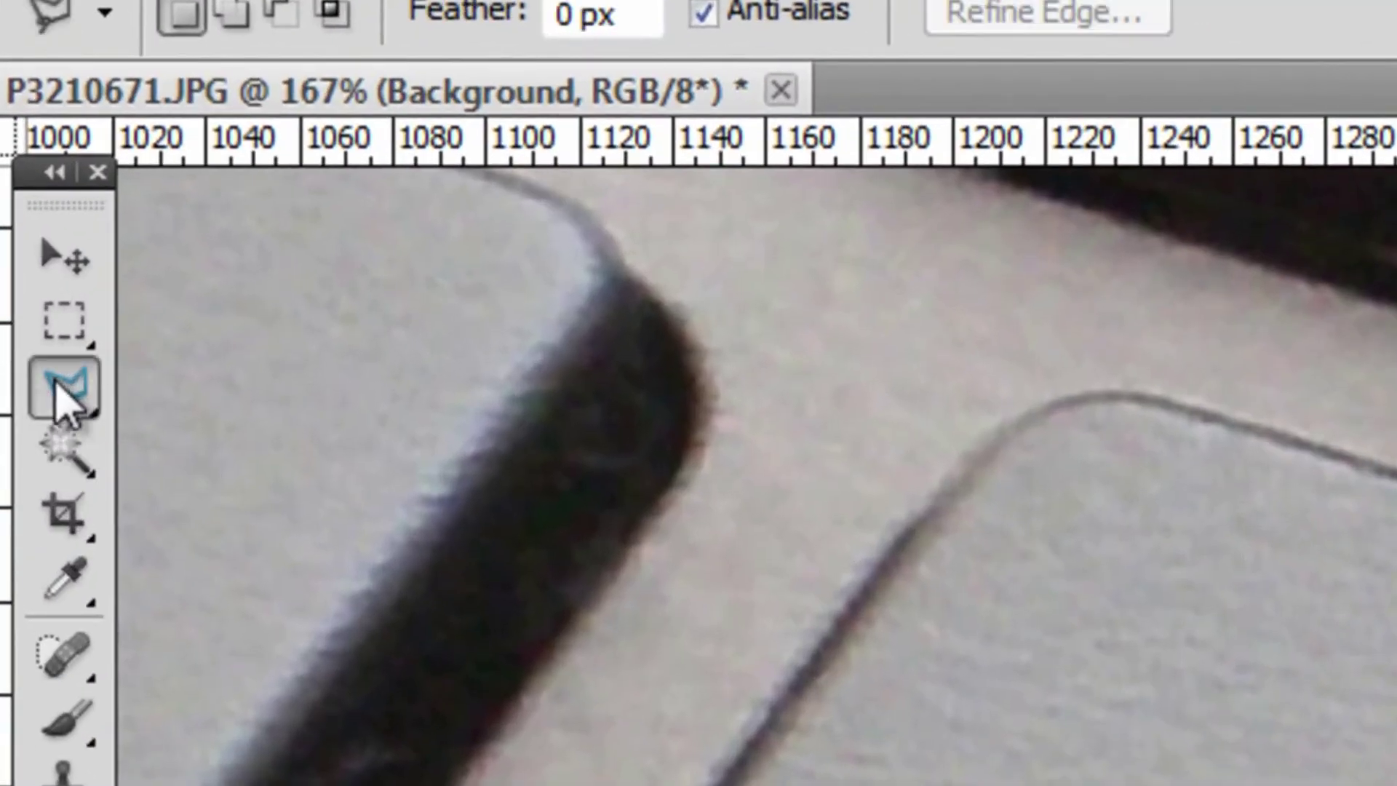
{"action": "left_click", "coordinate": [60, 389]}
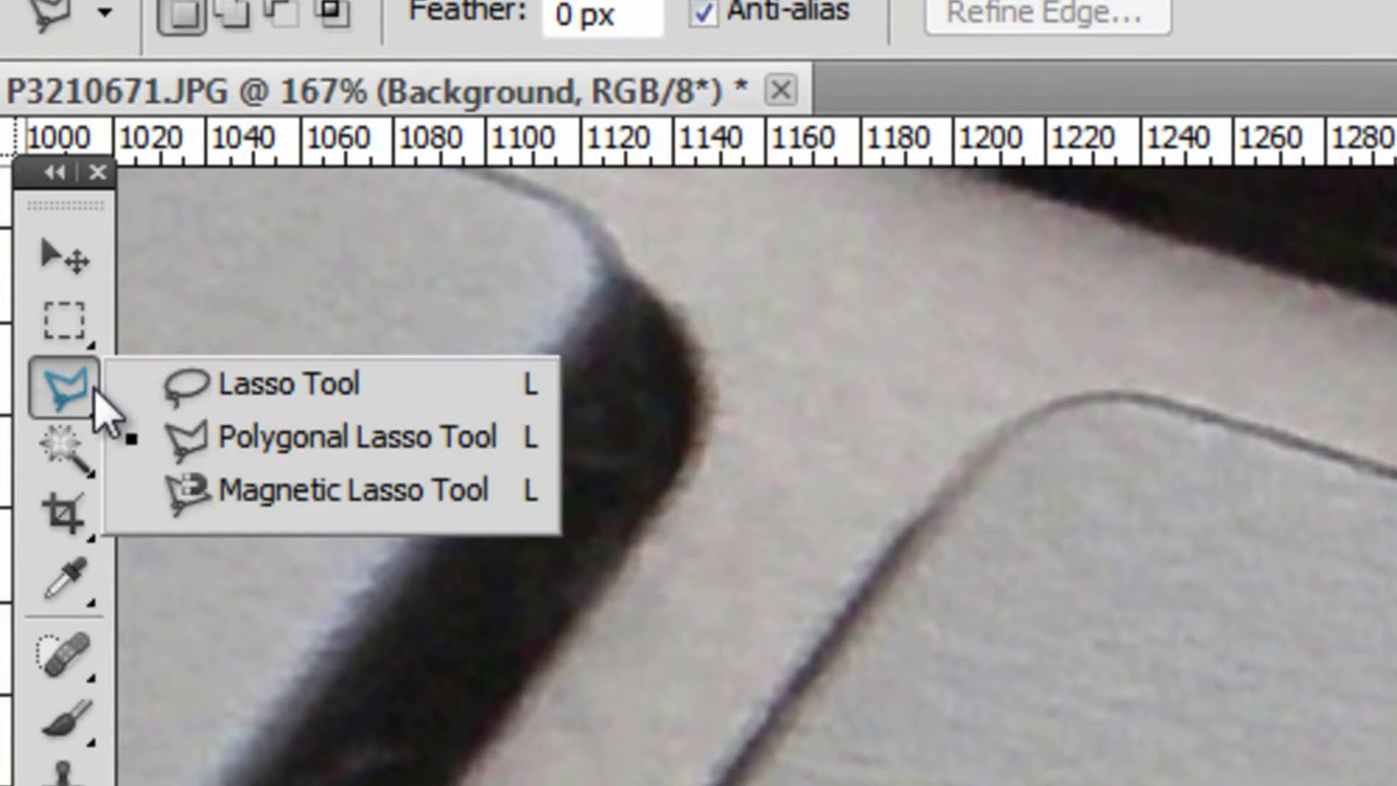
{"action": "left_click", "coordinate": [411, 441]}
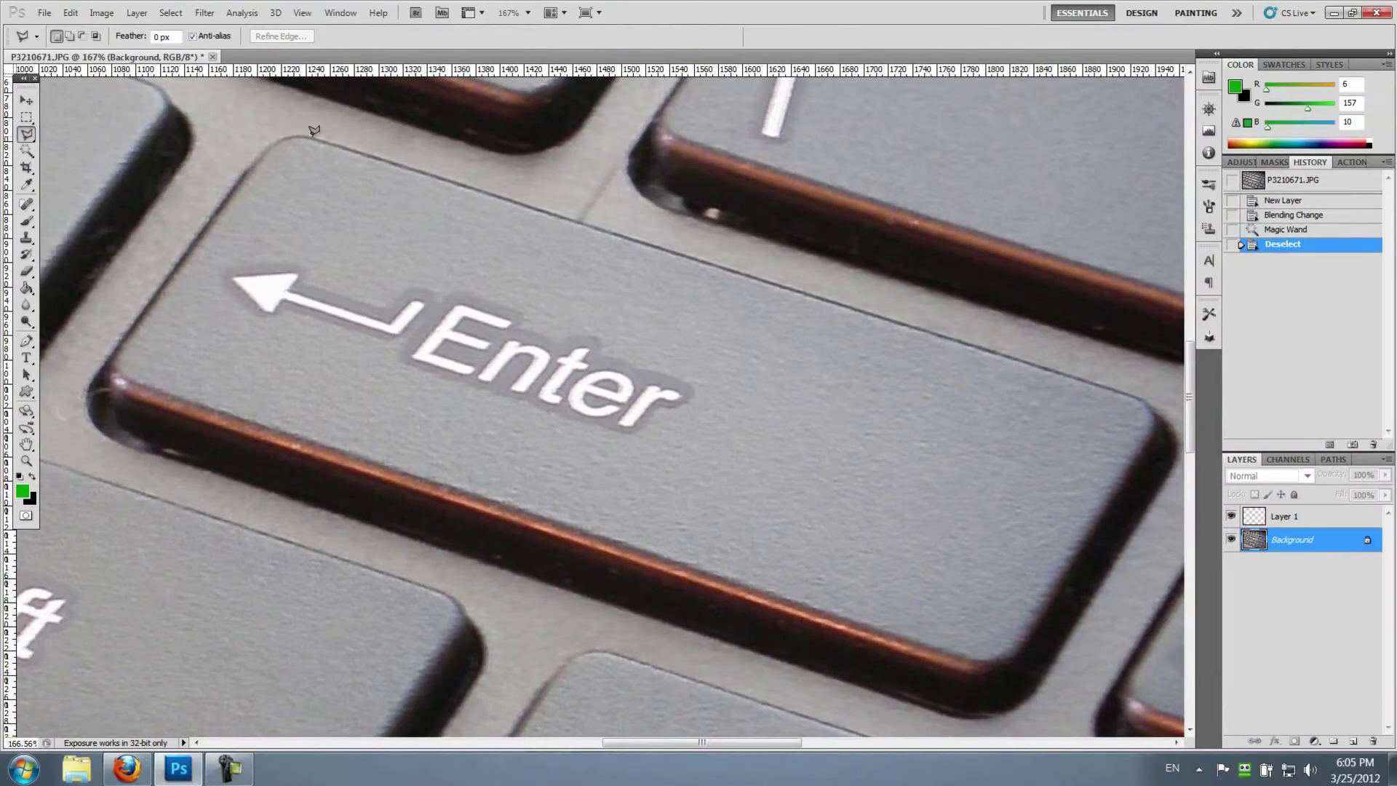
- Trace the Enter key's outline corner to corner and close the selection
{"action": "left_click", "coordinate": [311, 131]}
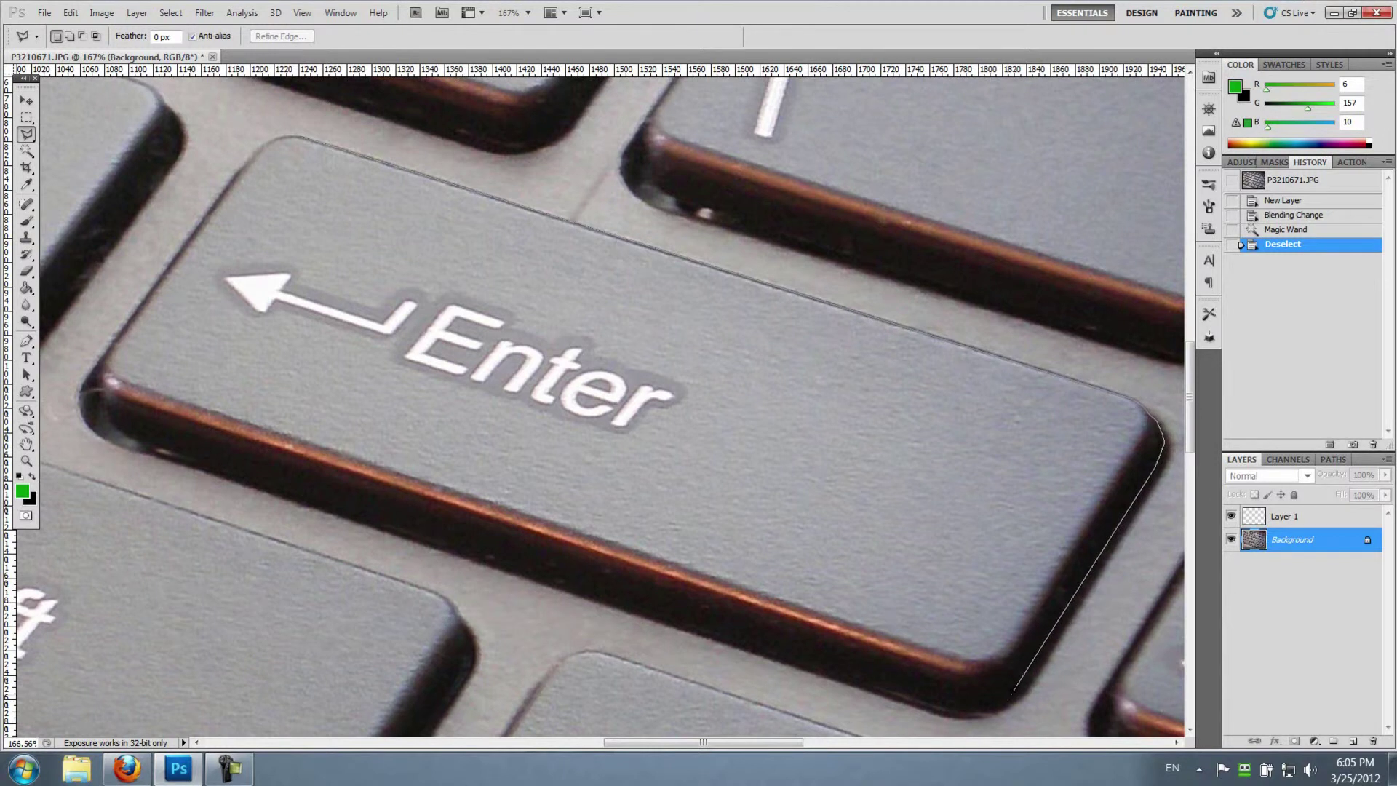
{"action": "left_click", "coordinate": [1023, 686]}
{"action": "mouse_move", "coordinate": [978, 706]}
{"action": "left_mouse_down"}
{"action": "mouse_move", "coordinate": [133, 440]}
{"action": "mouse_move", "coordinate": [101, 397]}
{"action": "mouse_move", "coordinate": [105, 360]}
{"action": "mouse_move", "coordinate": [267, 134]}
{"action": "mouse_move", "coordinate": [292, 131]}
{"action": "left_mouse_up"}
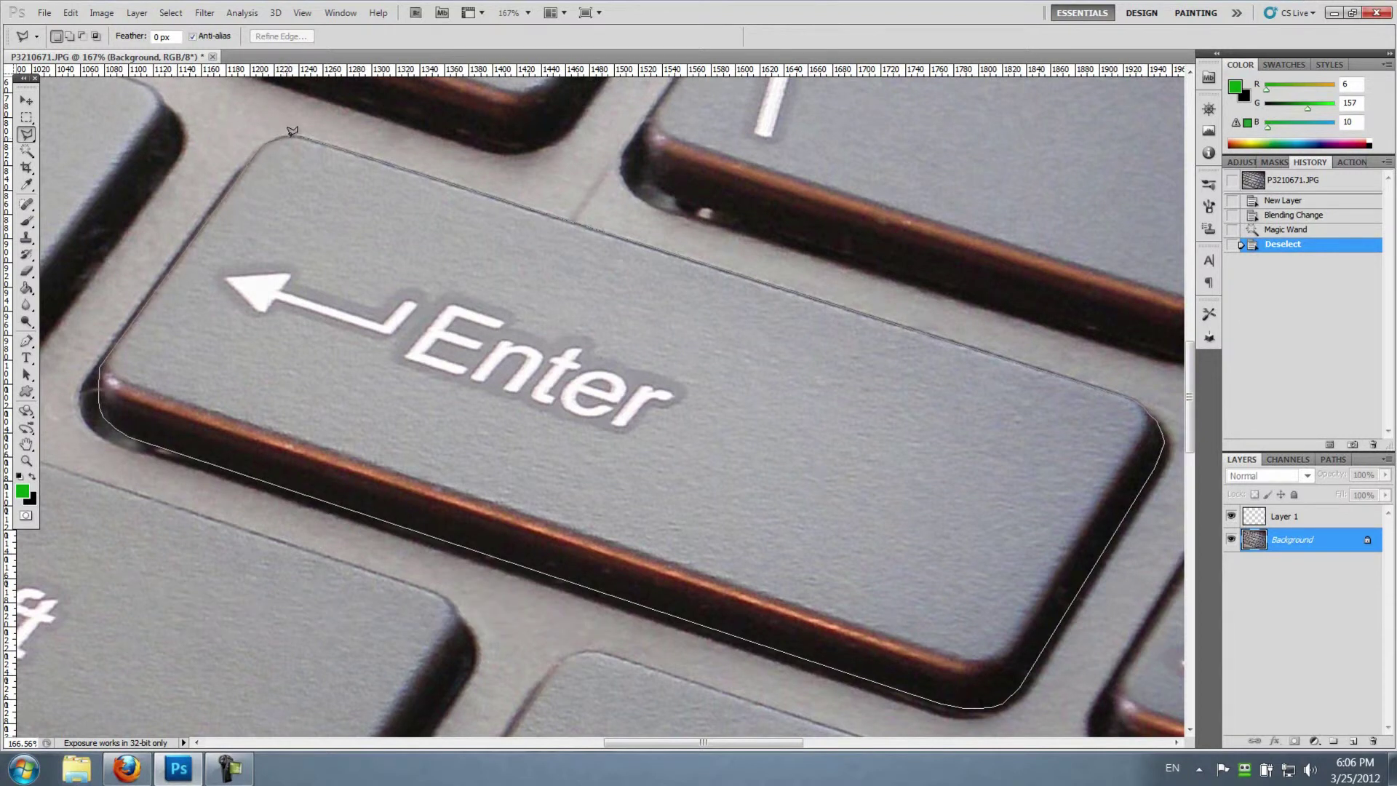
{"action": "left_click", "coordinate": [292, 131]}
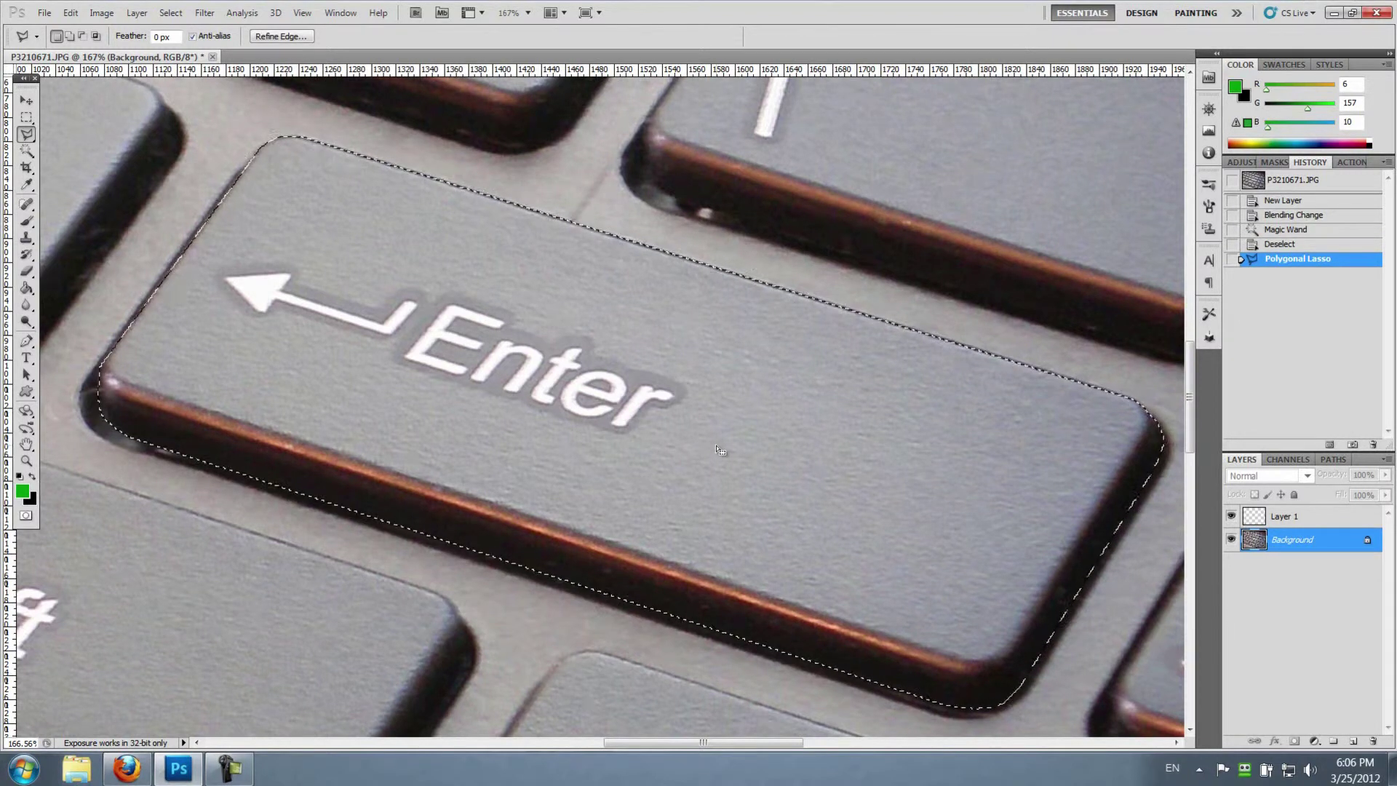
{"action": "key", "text": "alt"}
{"action": "scroll", "coordinate": [741, 438], "scroll_direction": "down", "scroll_amount": 2}
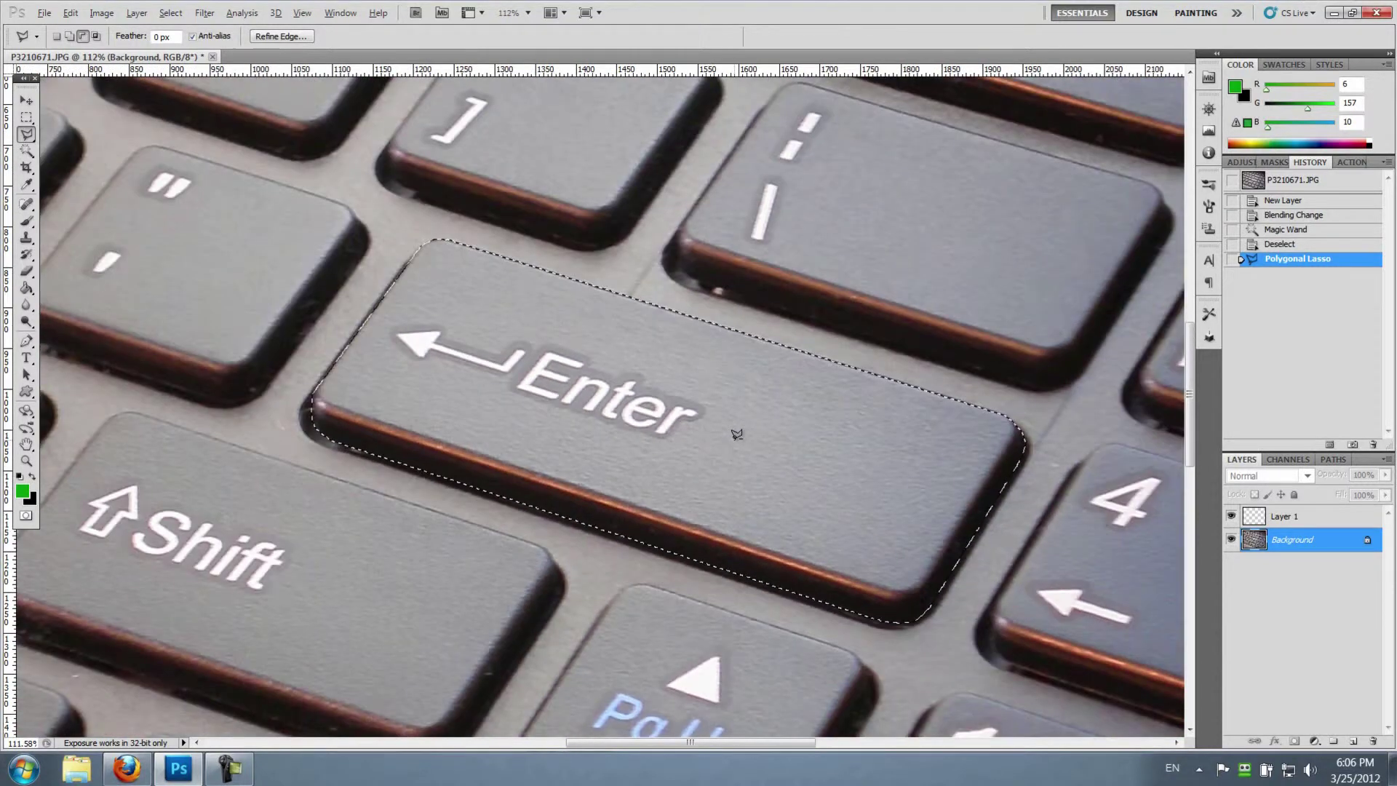
- Fill the Enter key selection on Layer 1 with green R4 G178 B8, then select the Background layer
{"action": "left_click", "coordinate": [1290, 521]}
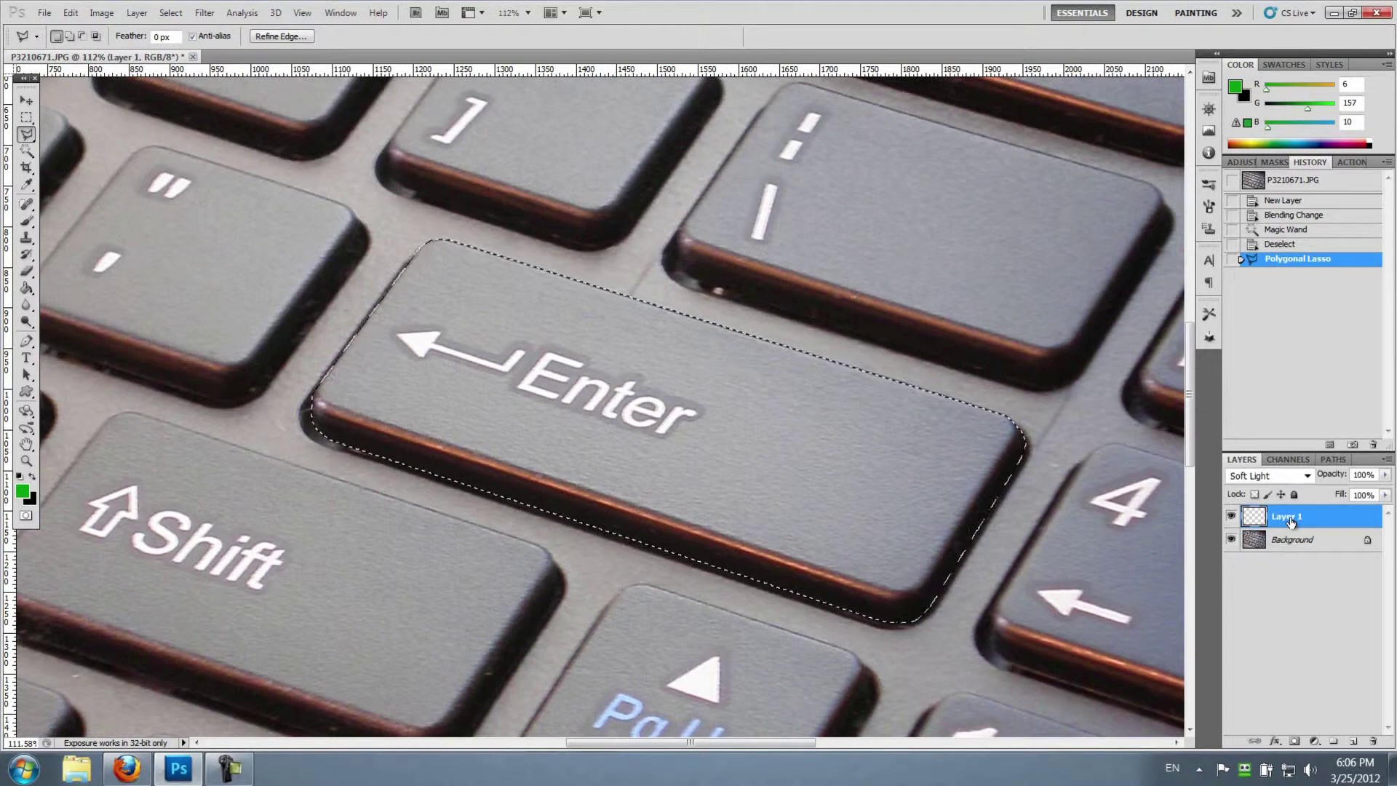
{"action": "left_click", "coordinate": [28, 492]}
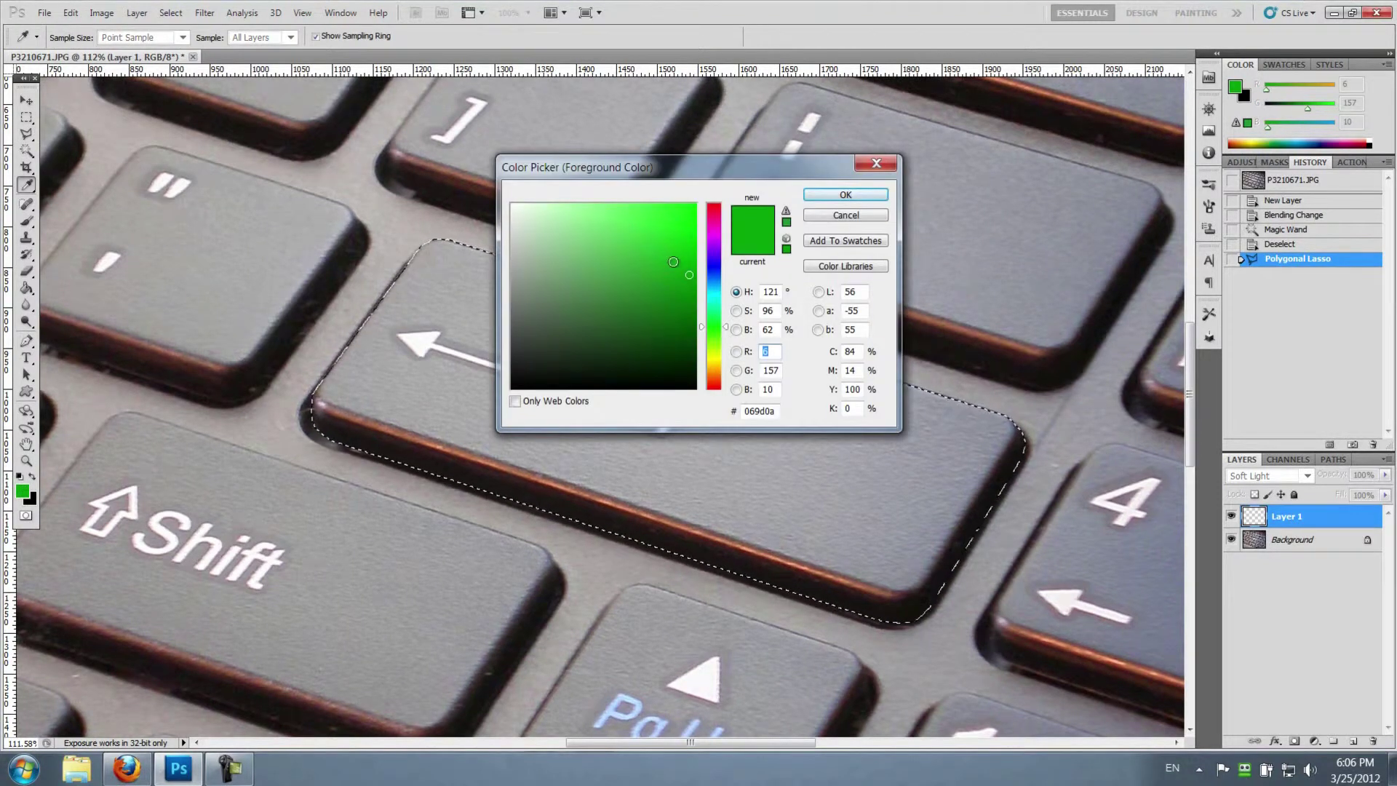
{"action": "left_click_drag", "start_coordinate": [689, 275], "coordinate": [695, 266]}
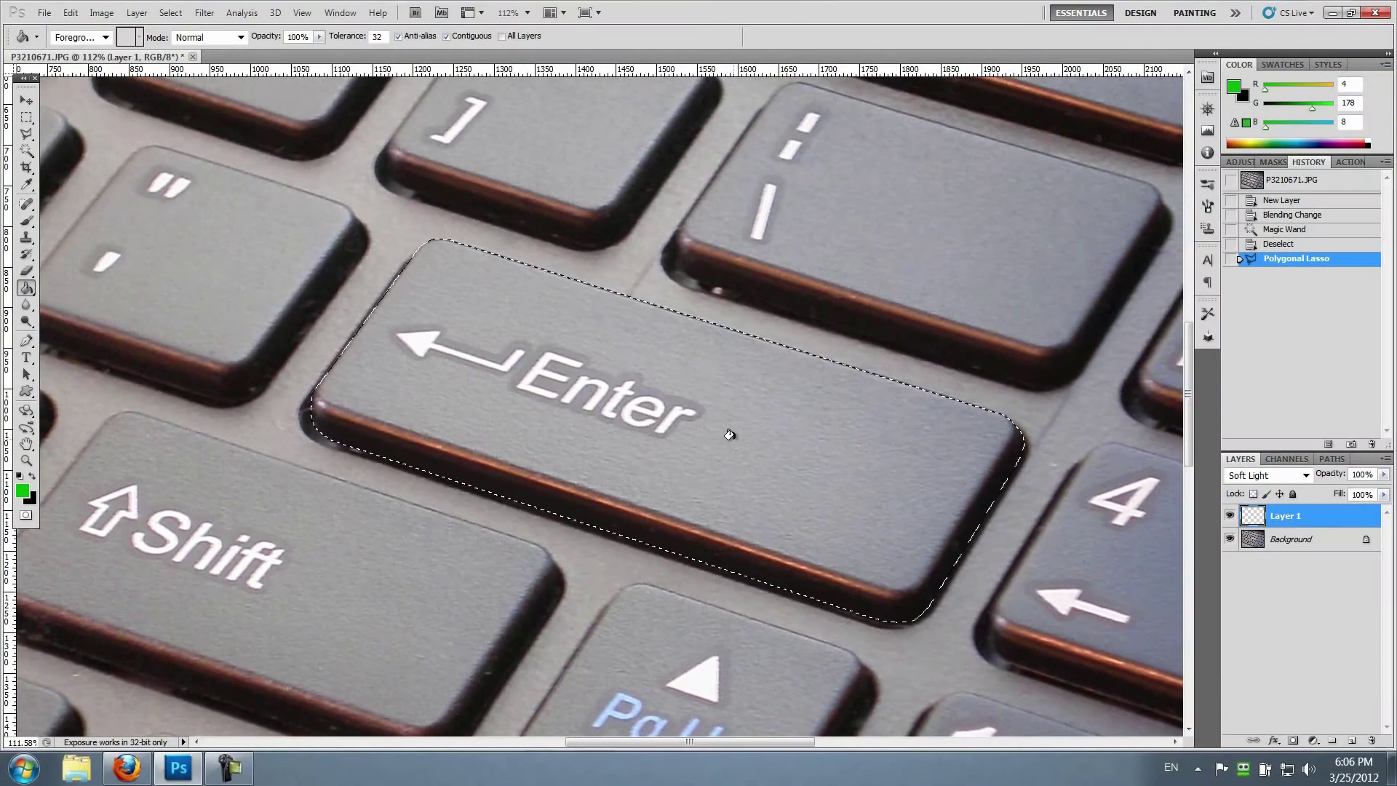
{"action": "left_click", "coordinate": [766, 438]}
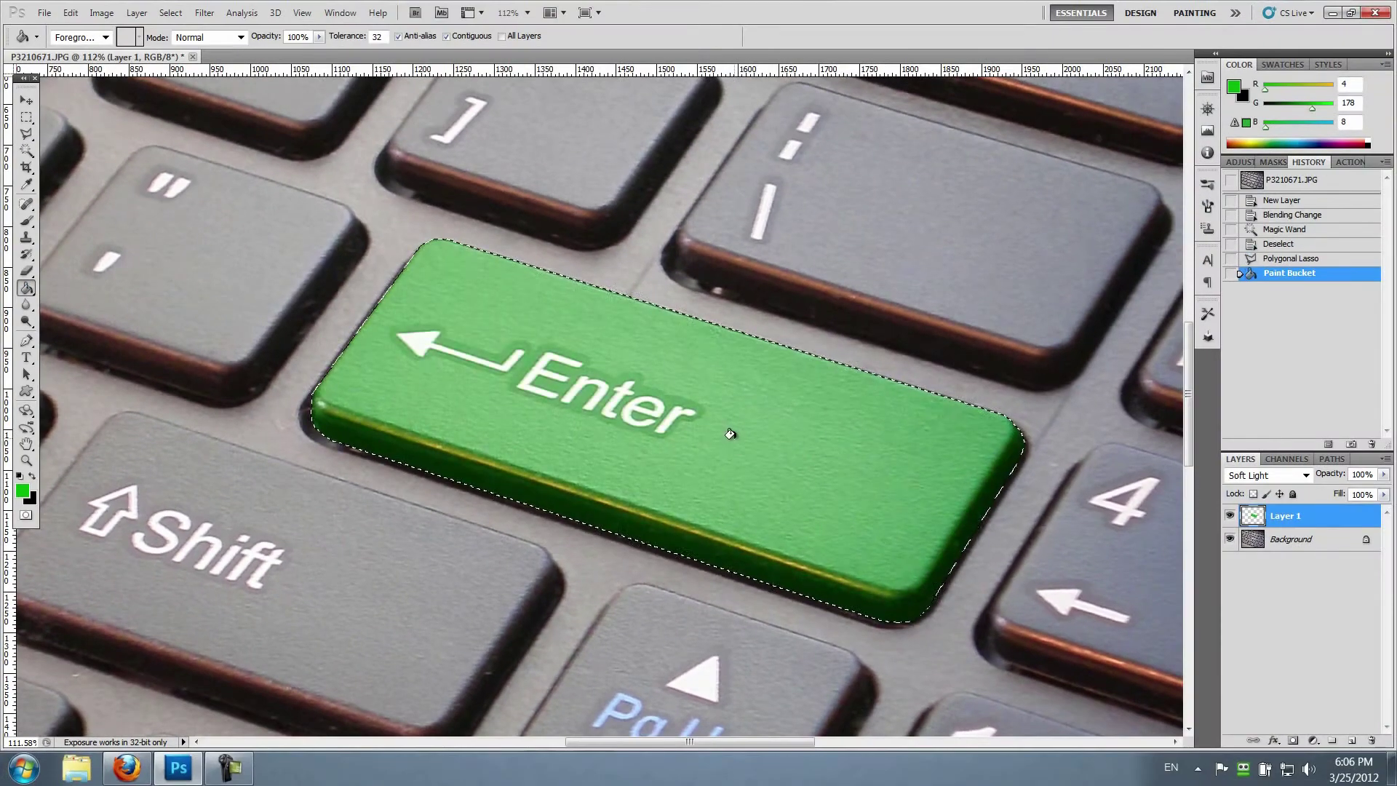
{"action": "left_click", "coordinate": [1279, 542]}
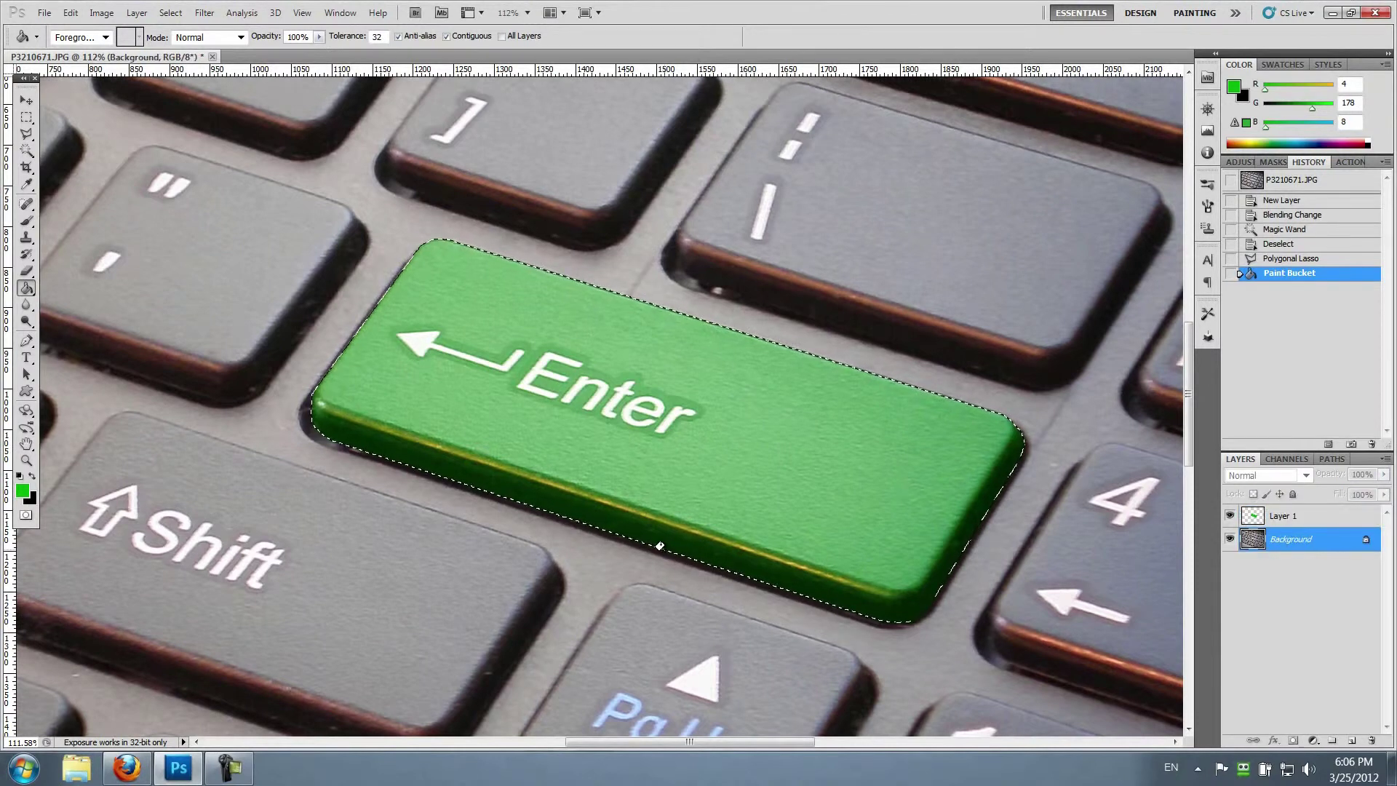
- Drop the key selection and draw a four-corner Polygonal Lasso selection around the word Enter
{"action": "scroll", "coordinate": [575, 377], "scroll_direction": "up", "scroll_amount": 3}
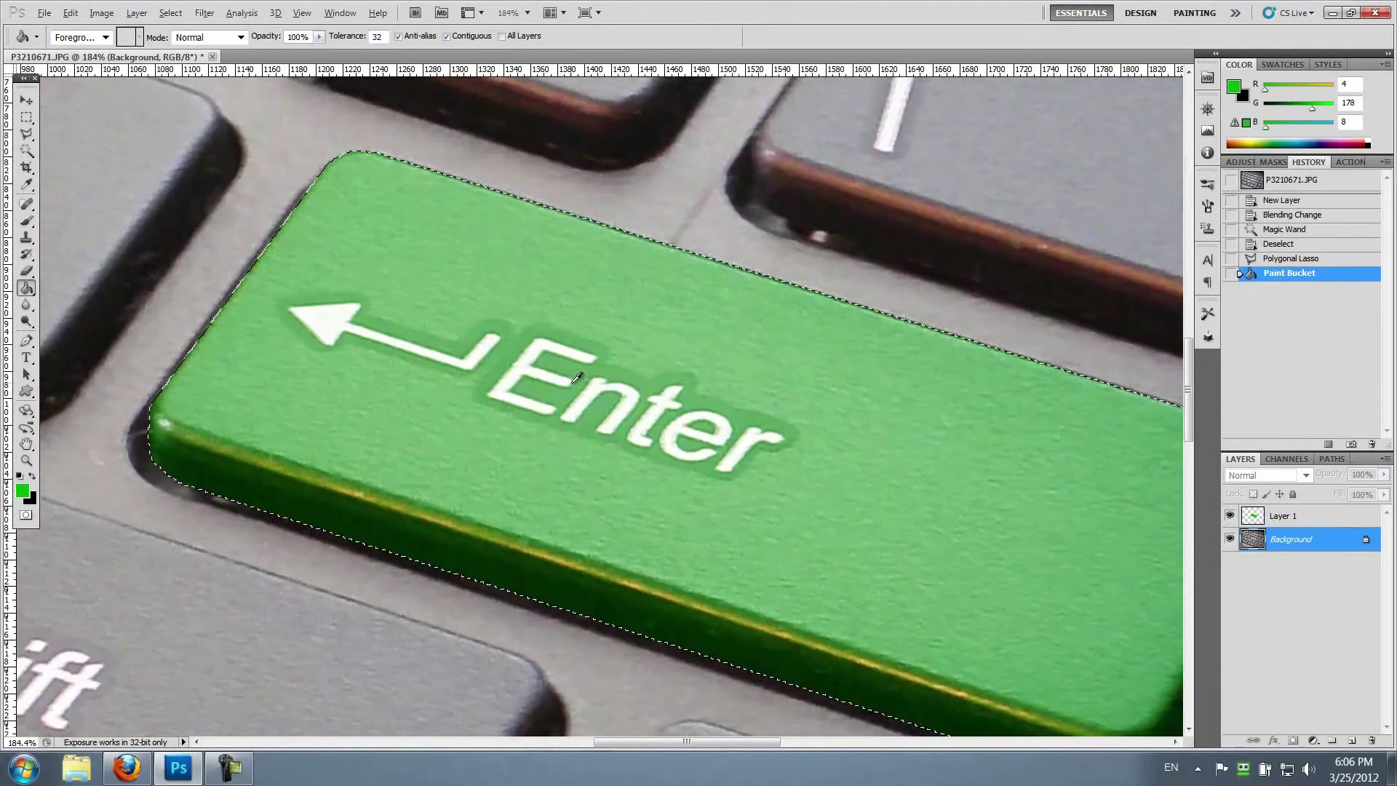
{"action": "scroll", "coordinate": [575, 377], "scroll_direction": "up", "scroll_amount": 3}
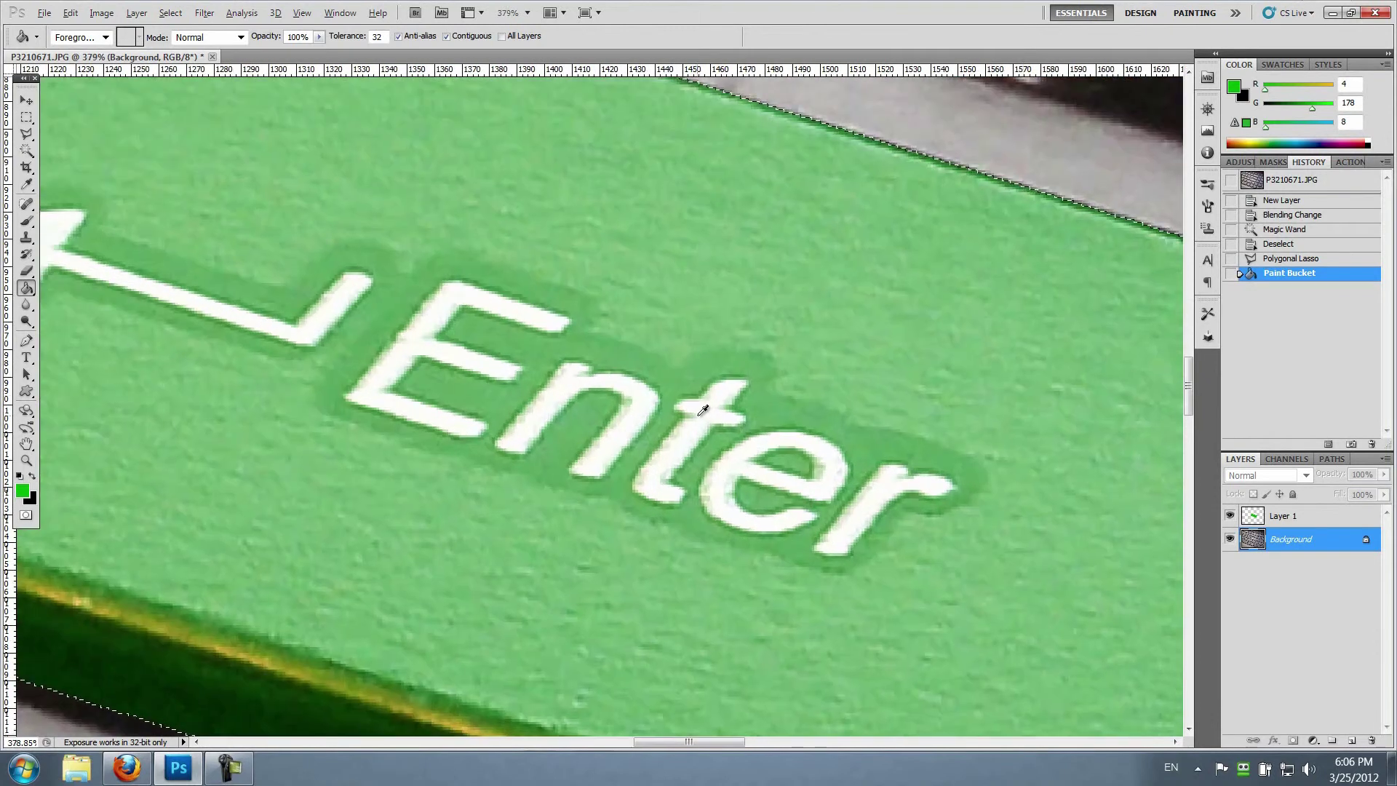
{"action": "scroll", "coordinate": [703, 410], "scroll_direction": "down", "scroll_amount": 3}
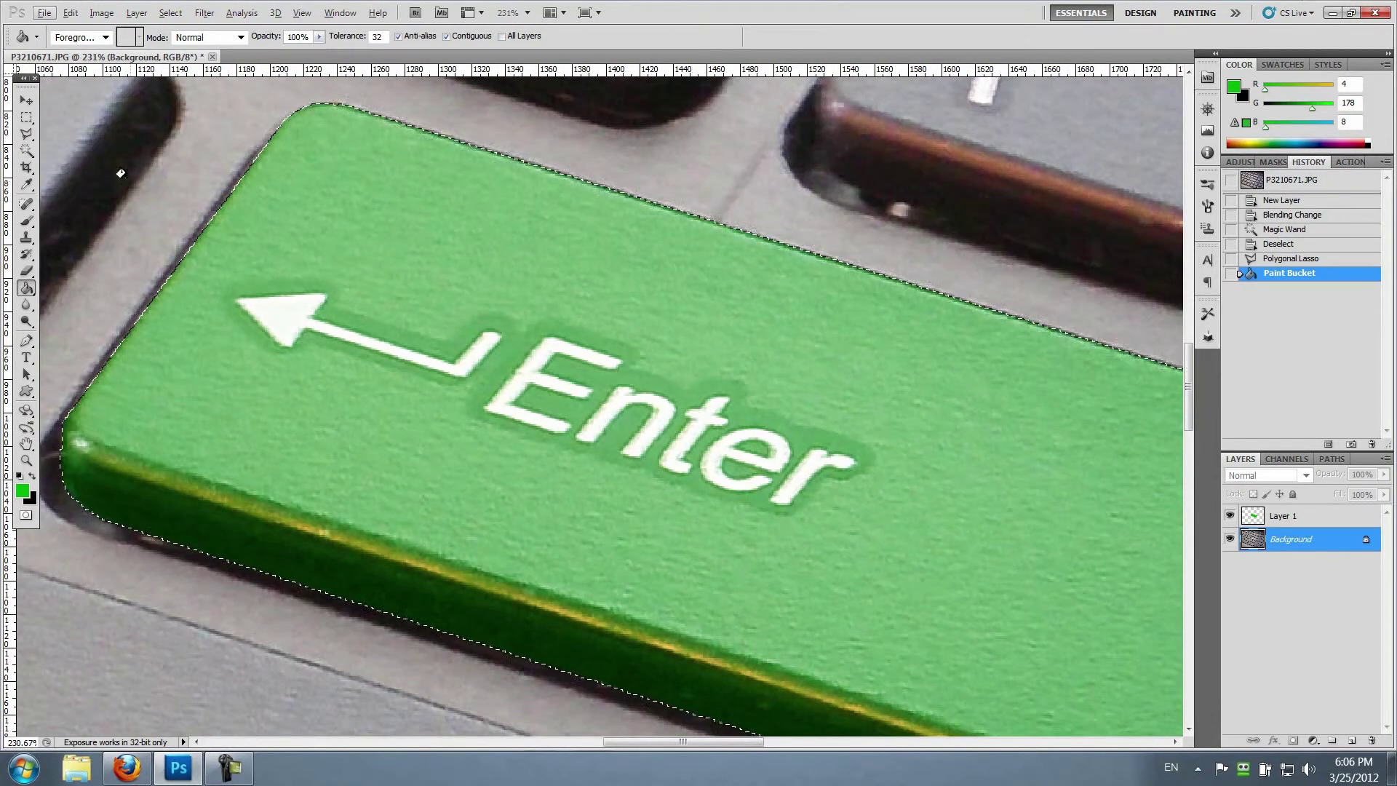
{"action": "left_click", "coordinate": [26, 134]}
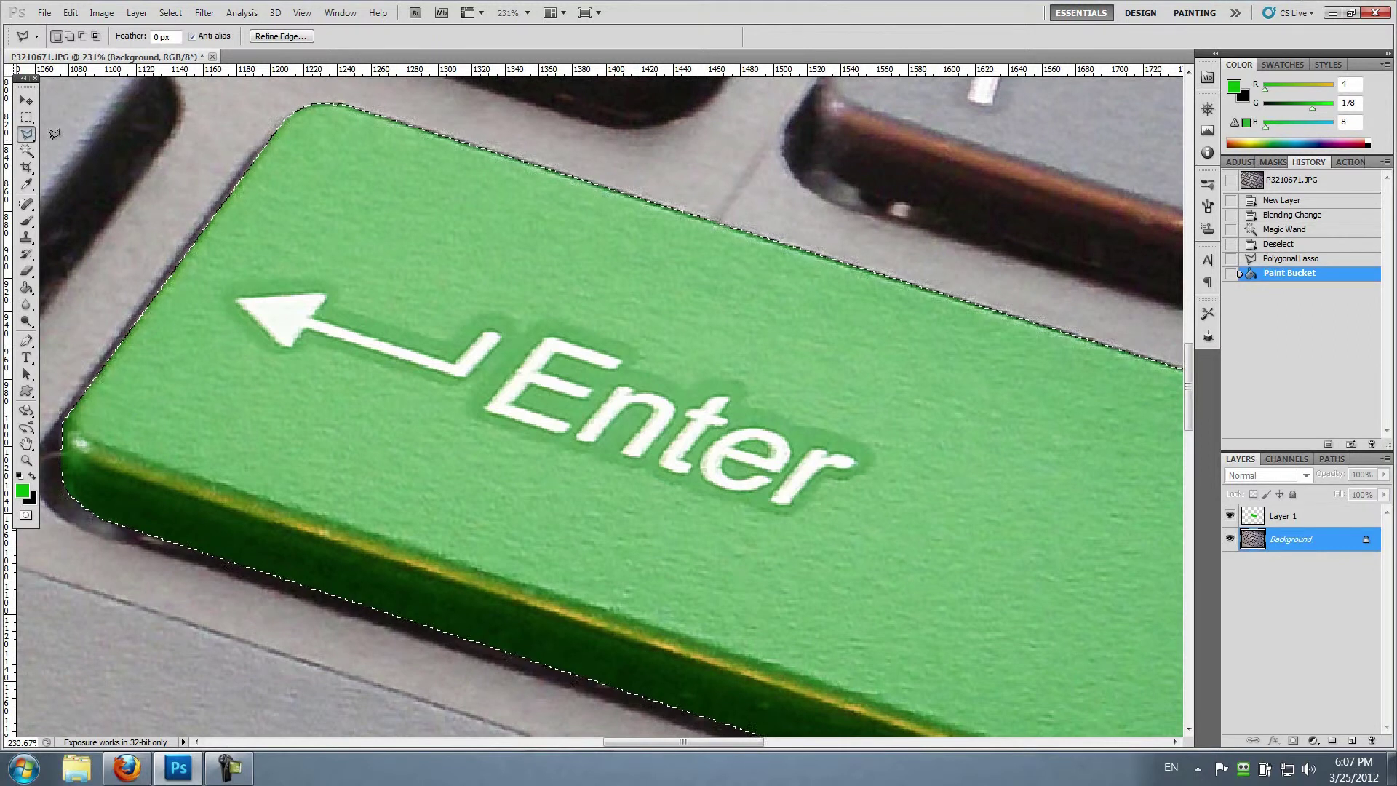
{"action": "key", "text": "ctrl+d"}
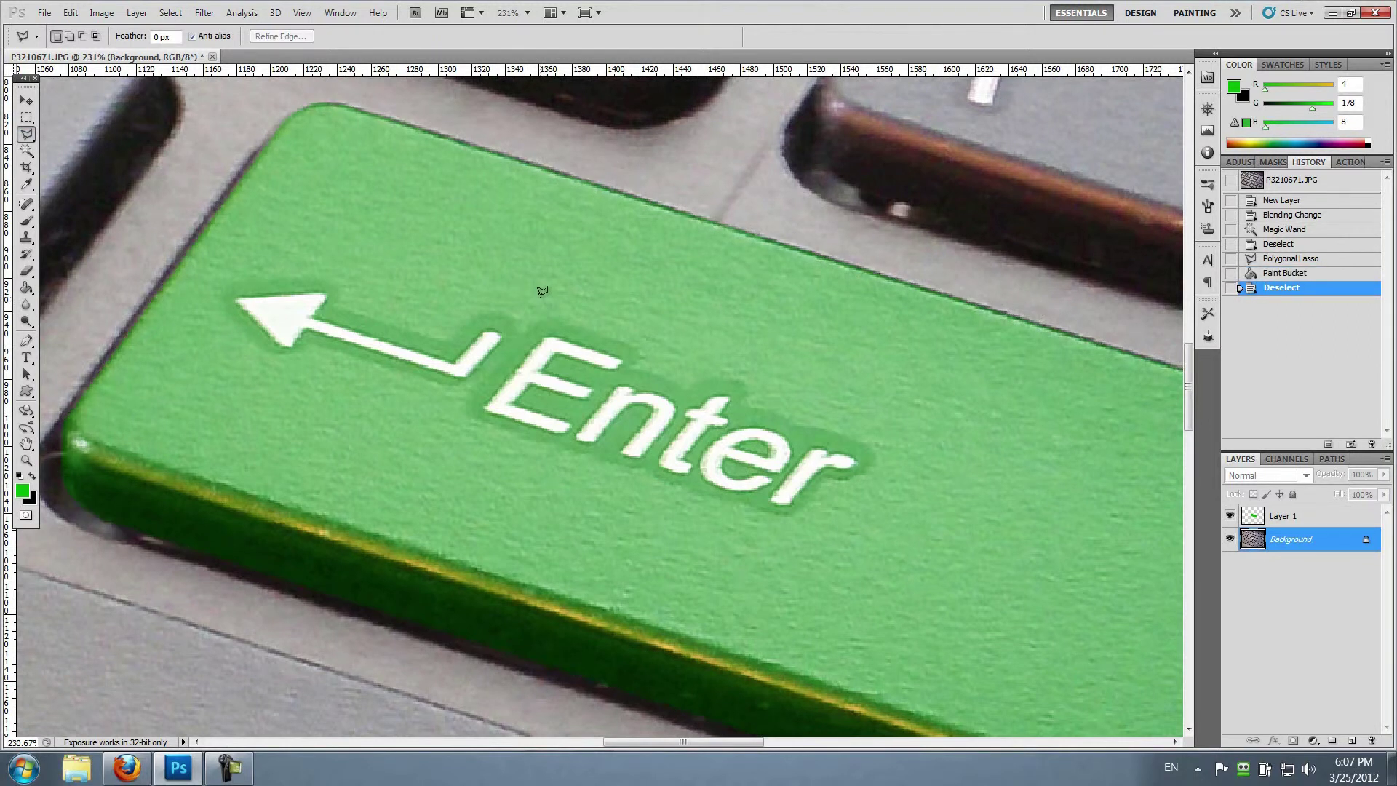
{"action": "left_click", "coordinate": [545, 302]}
{"action": "left_click", "coordinate": [452, 419]}
{"action": "left_click", "coordinate": [857, 543]}
{"action": "left_click", "coordinate": [909, 422]}
{"action": "left_click", "coordinate": [546, 299]}
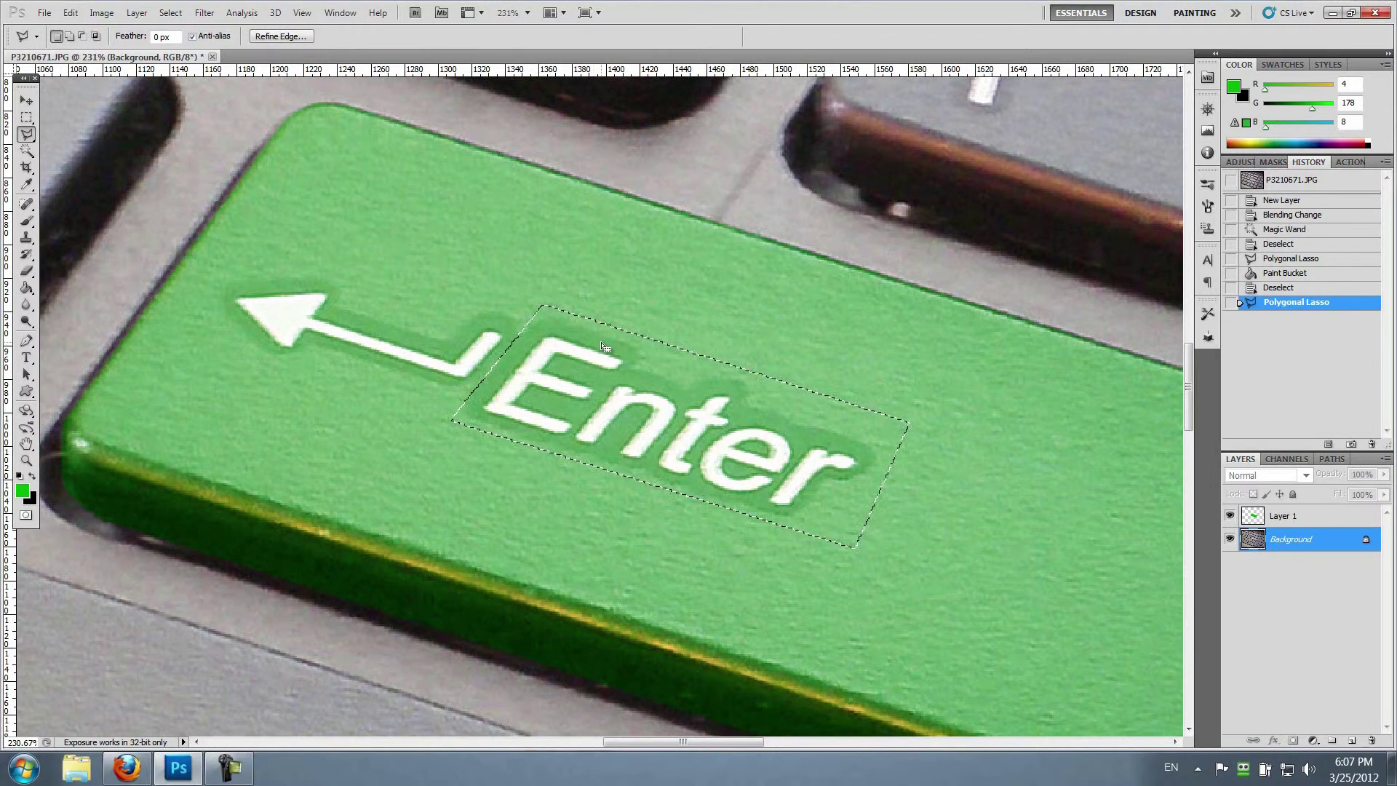
- Content-Aware fill the selection to remove the word Enter, then deselect
{"action": "key", "text": "Delete"}
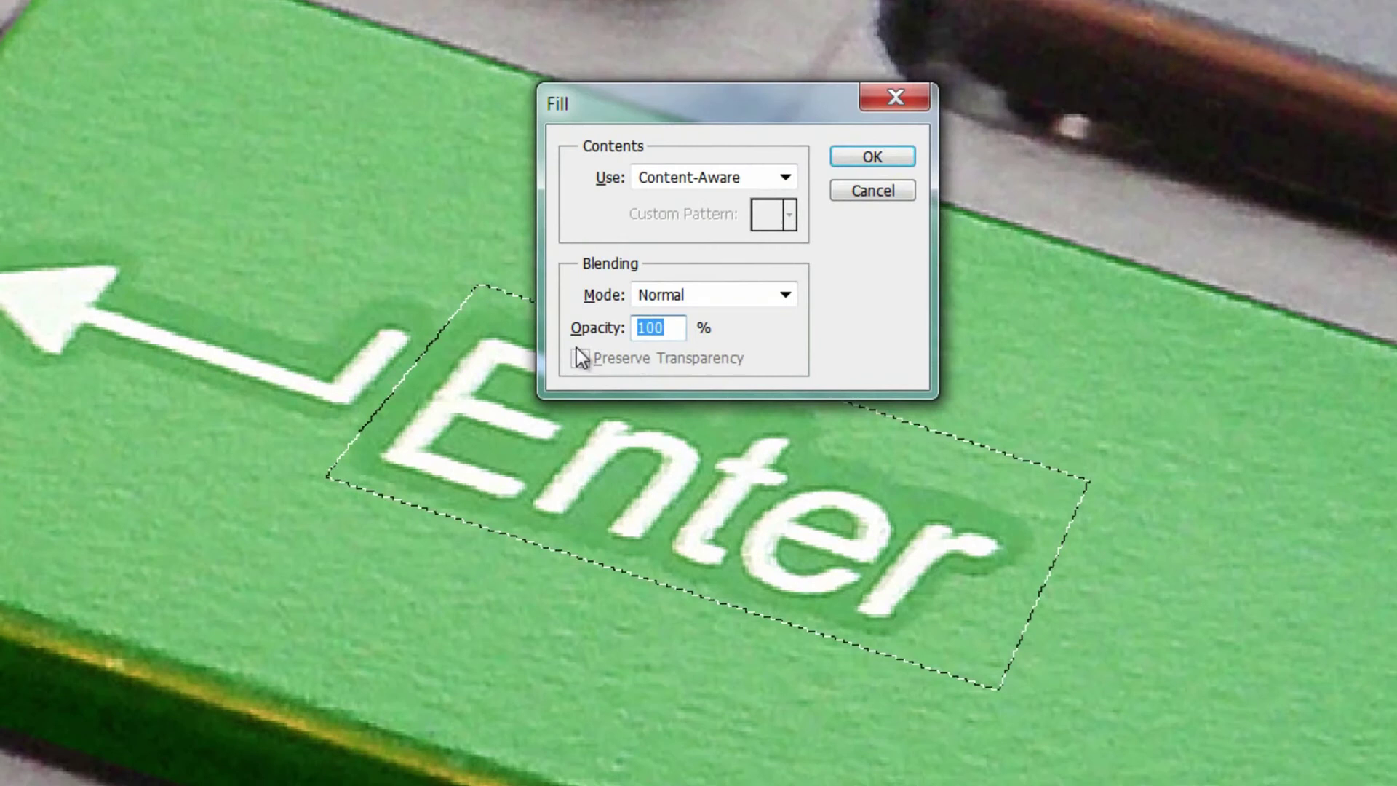
{"action": "left_click", "coordinate": [786, 178]}
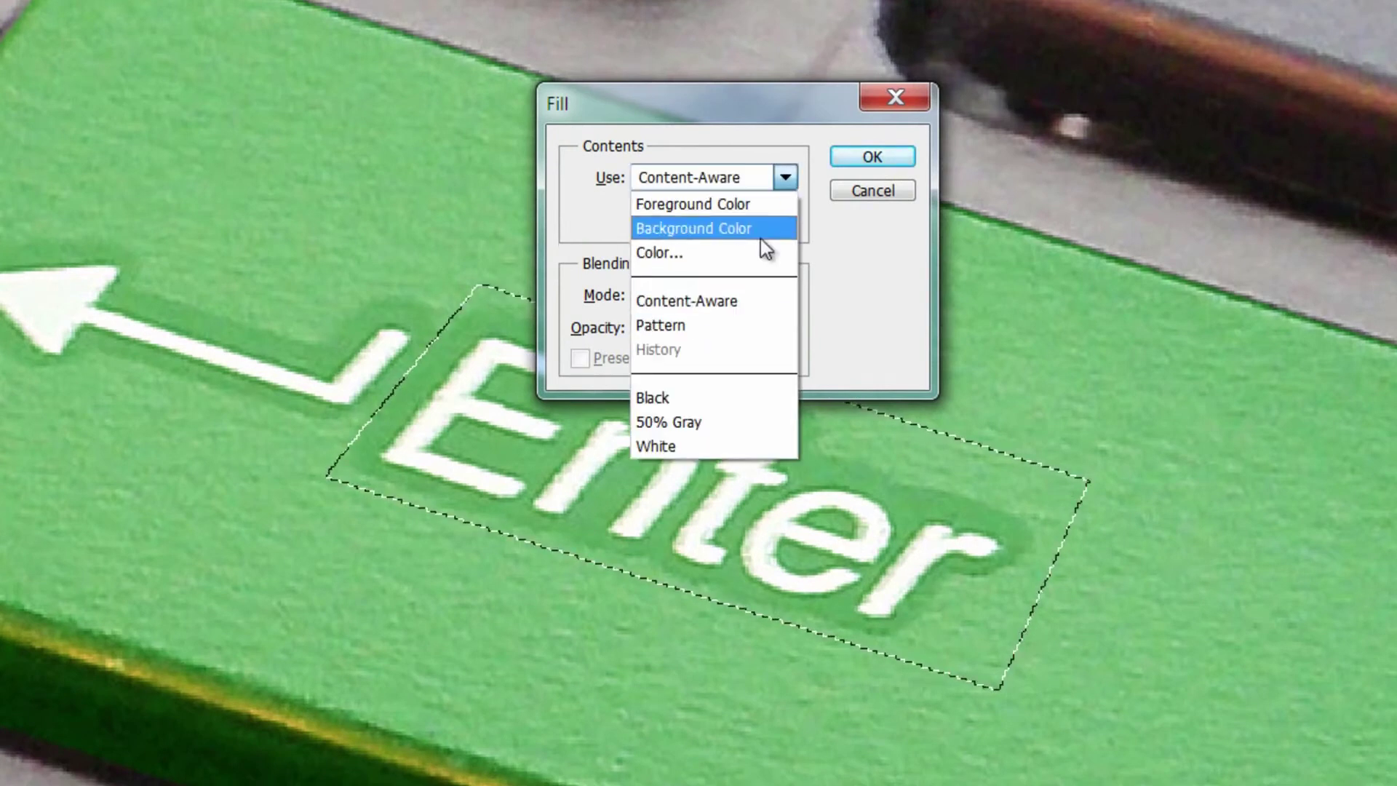
{"action": "left_click", "coordinate": [717, 303]}
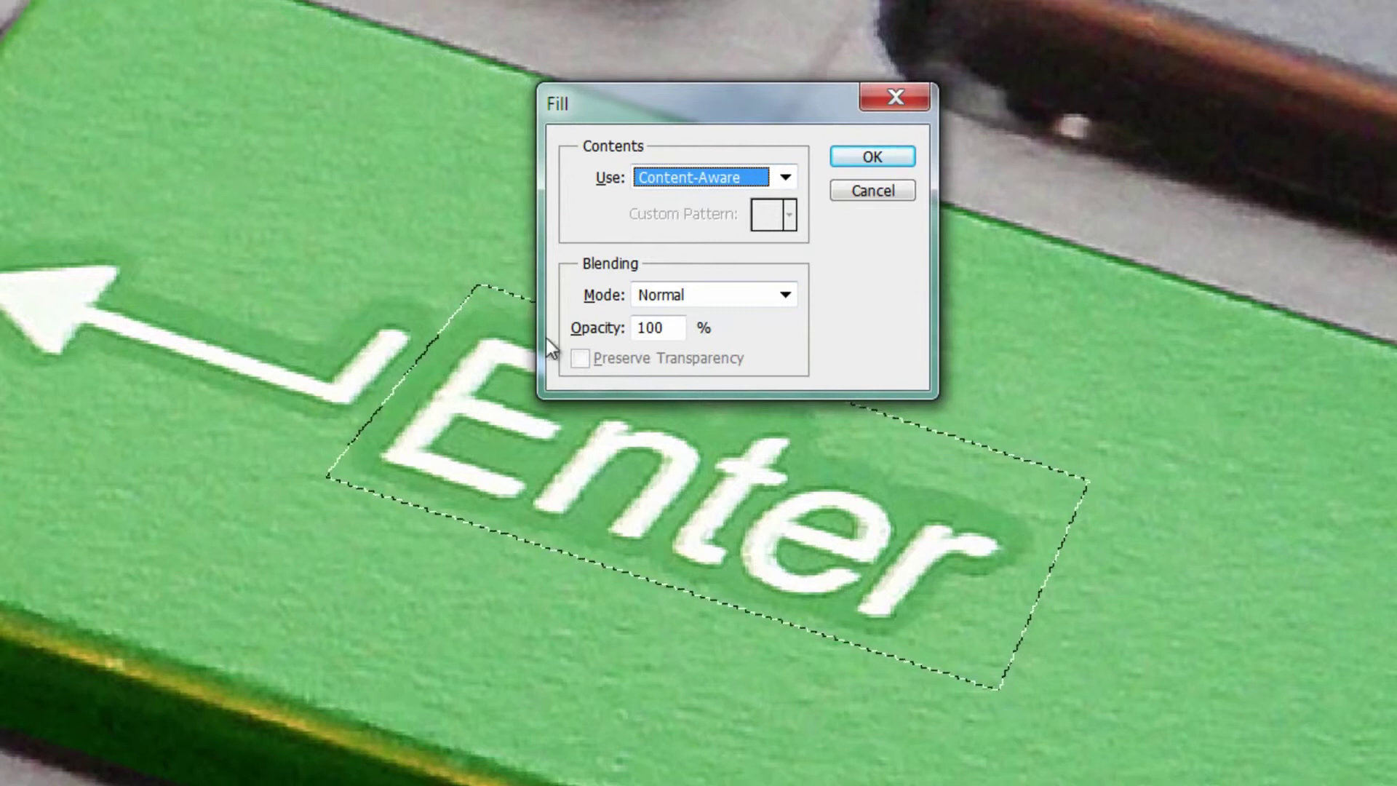
{"action": "left_click", "coordinate": [860, 160]}
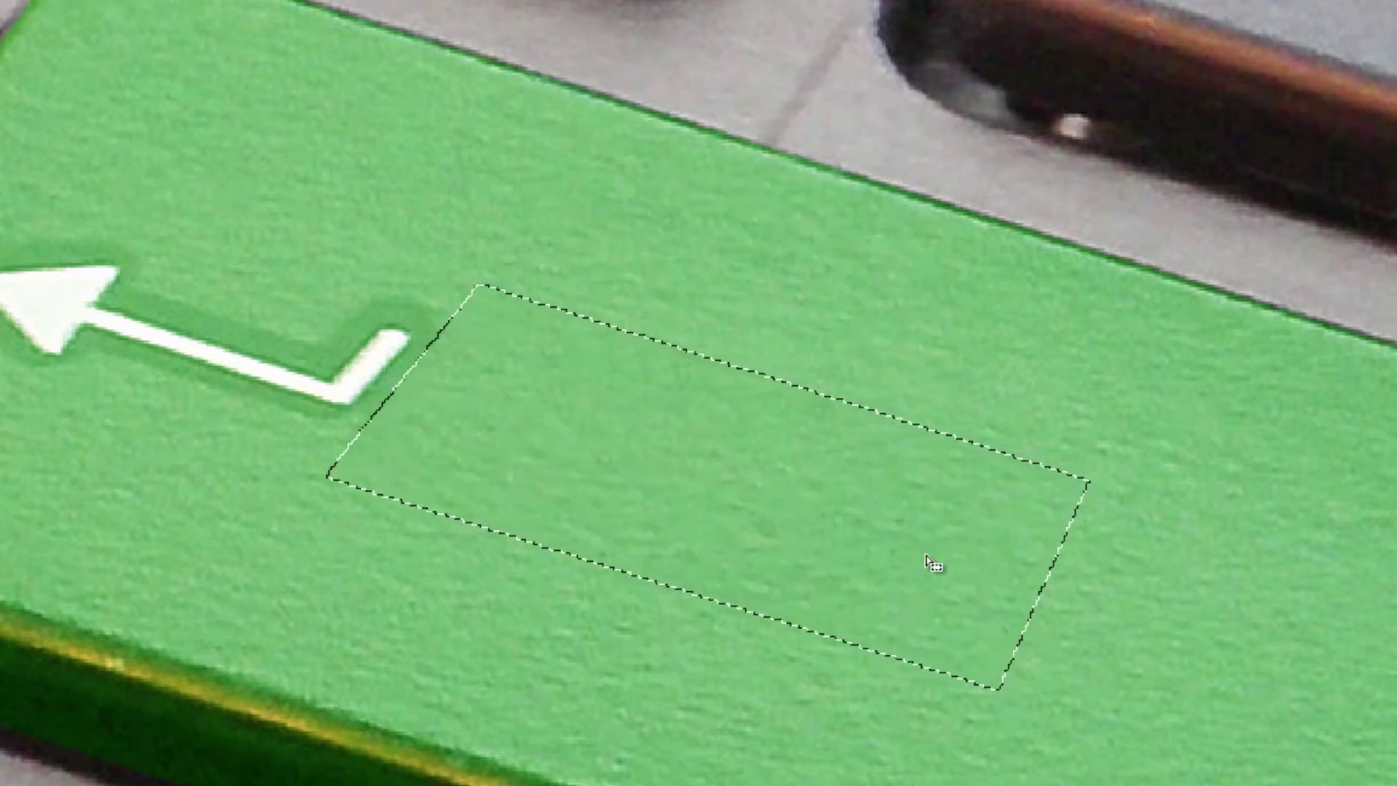
{"action": "key", "text": "ctrl+d"}
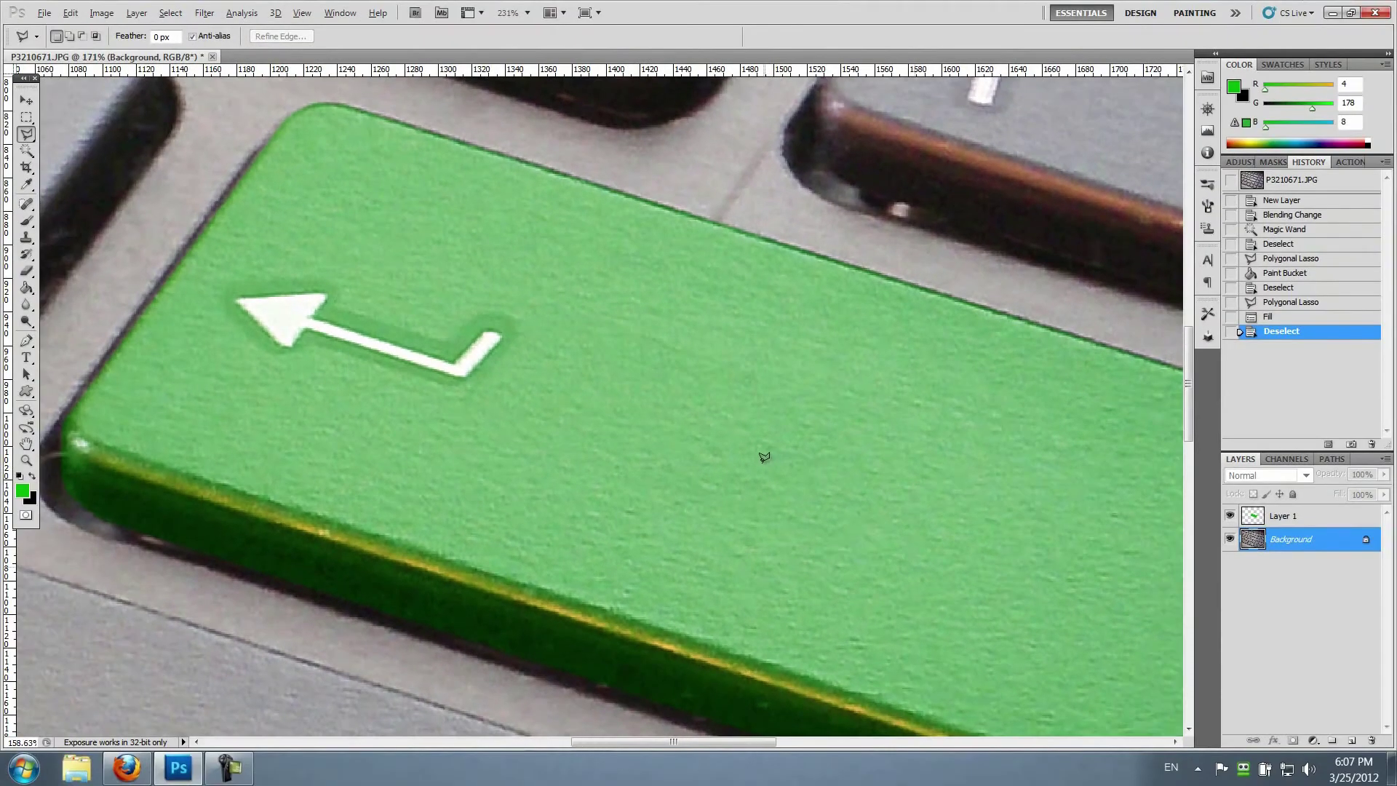
{"action": "scroll", "coordinate": [760, 457], "scroll_direction": "down", "scroll_amount": 3}
{"action": "scroll", "coordinate": [757, 458], "scroll_direction": "up", "scroll_amount": 4}
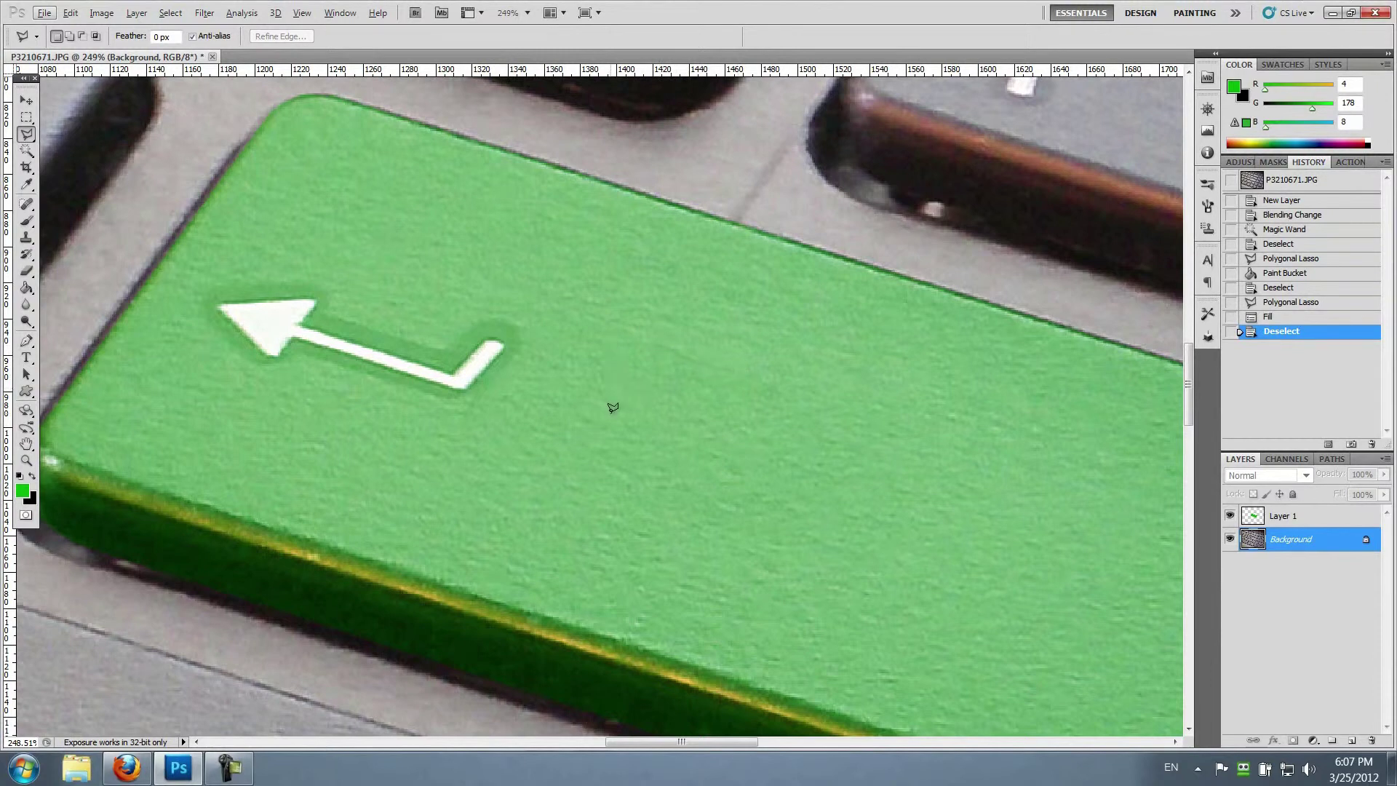
- Zoom out and back in on the blank green key
{"action": "scroll", "coordinate": [626, 380], "scroll_direction": "down", "scroll_amount": 1}
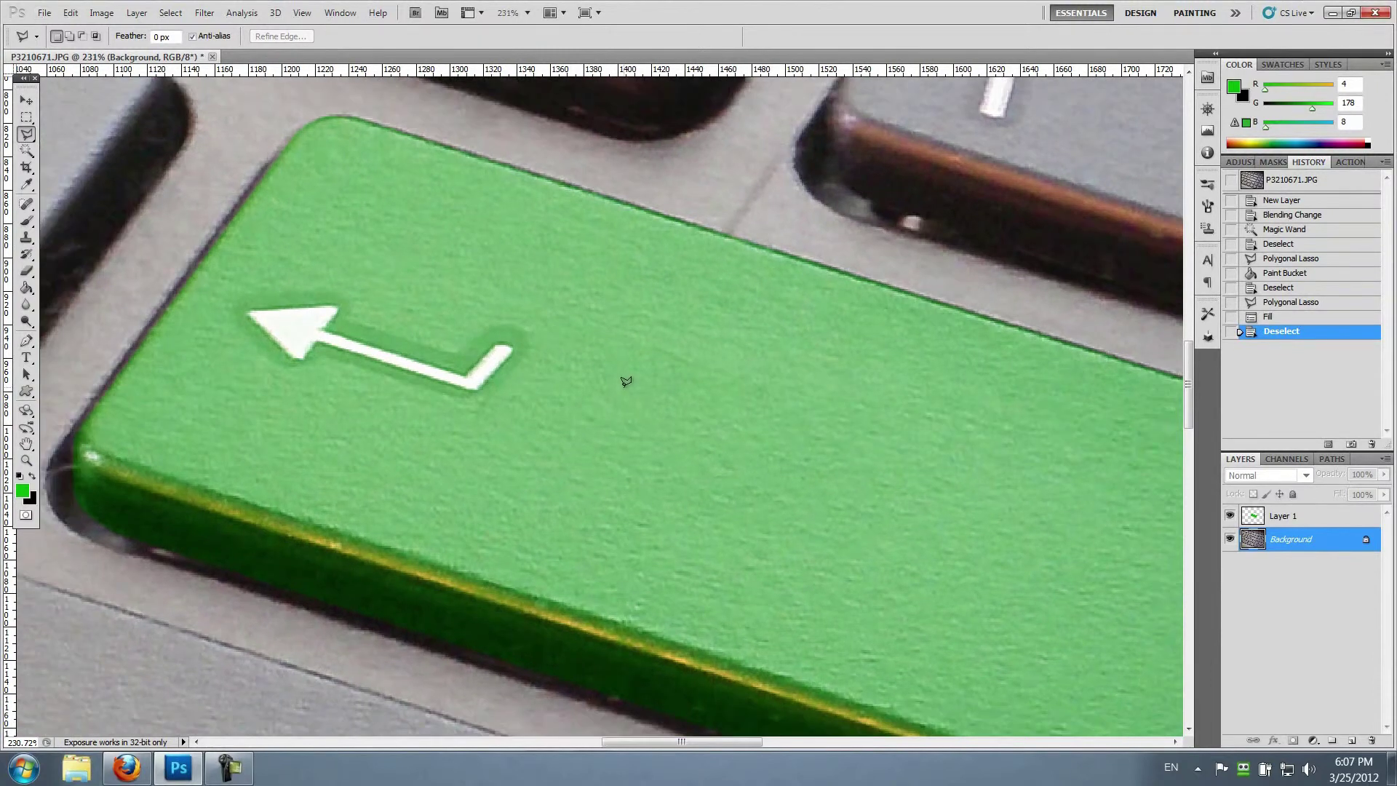
{"action": "scroll", "coordinate": [615, 389], "scroll_direction": "down", "scroll_amount": 1}
{"action": "scroll", "coordinate": [612, 393], "scroll_direction": "up", "scroll_amount": 2}
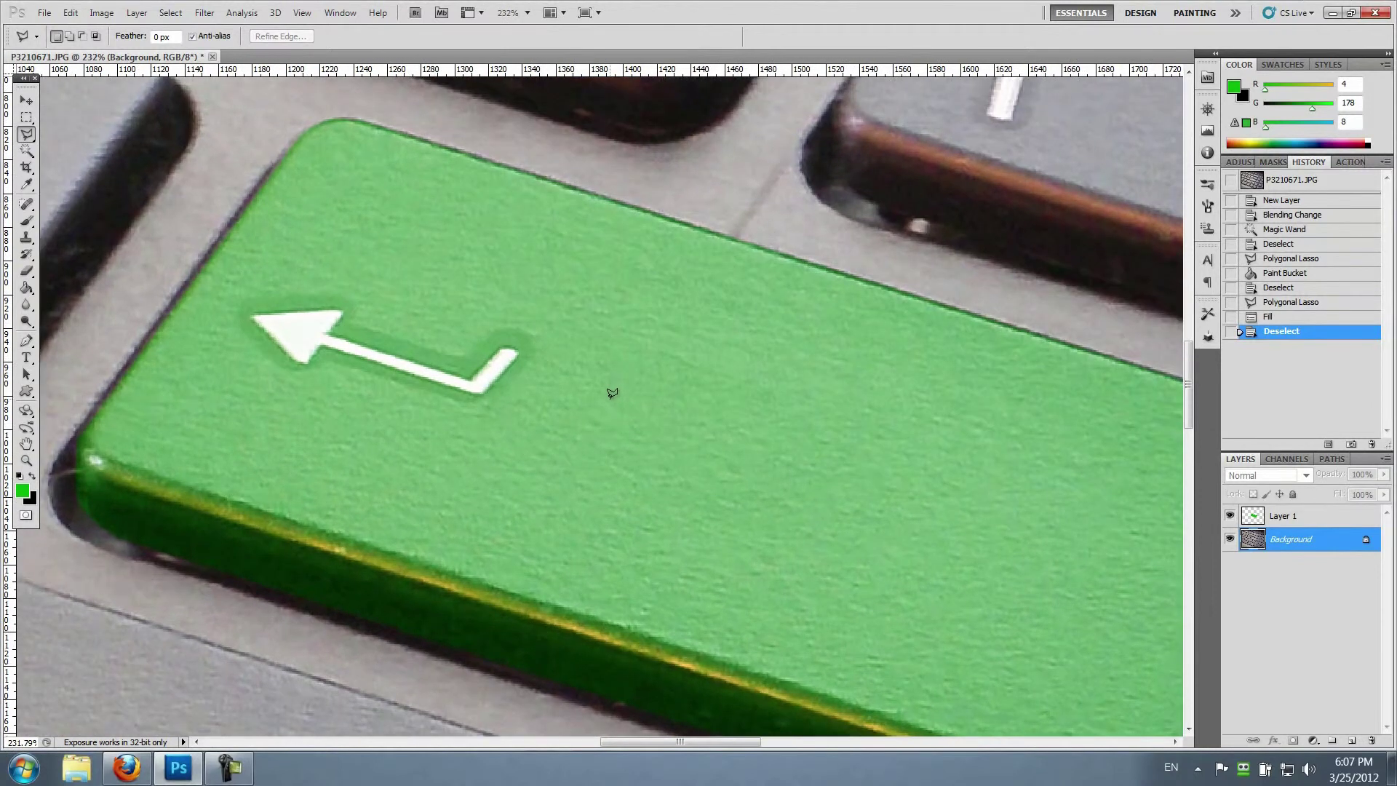
{"action": "scroll", "coordinate": [612, 393], "scroll_direction": "down", "scroll_amount": 1}
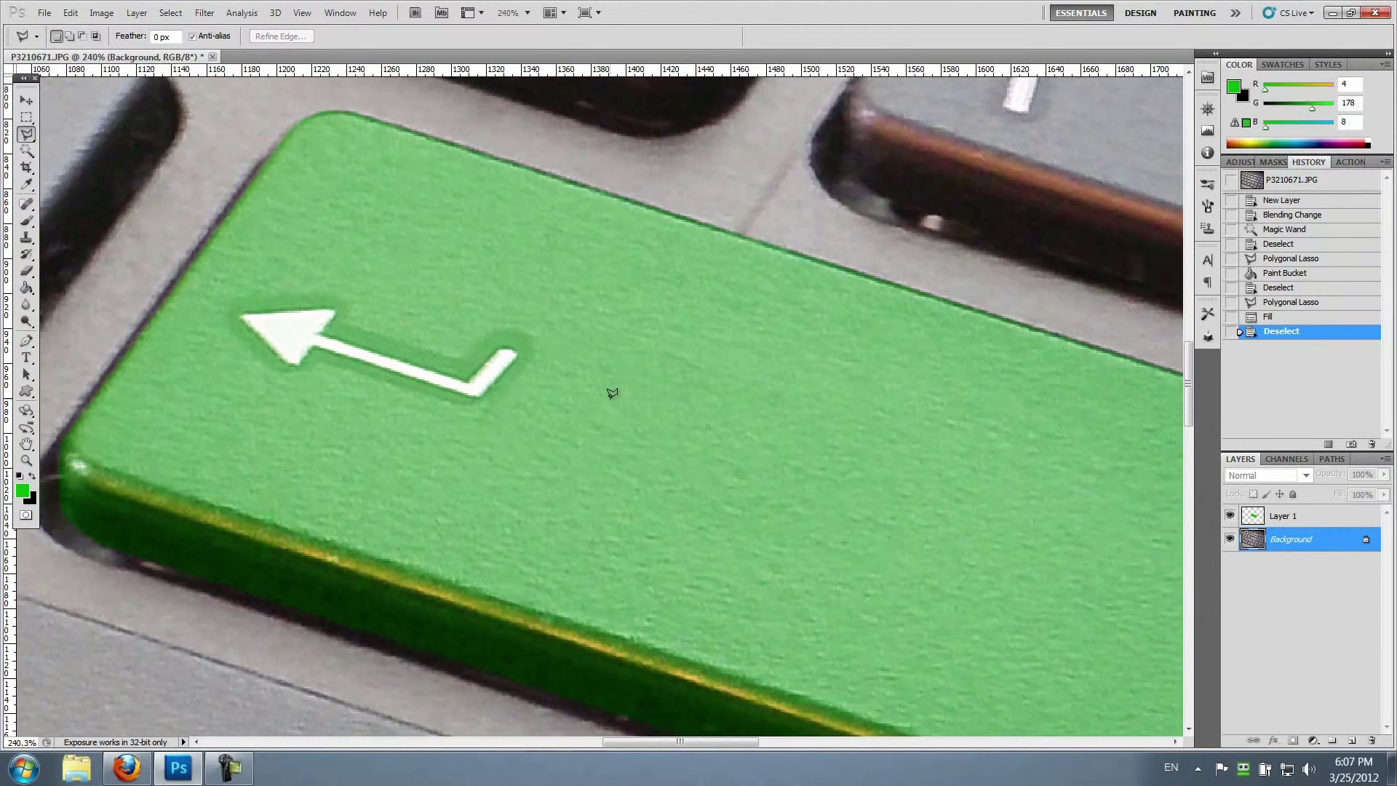
{"action": "scroll", "coordinate": [612, 393], "scroll_direction": "down", "scroll_amount": 4}
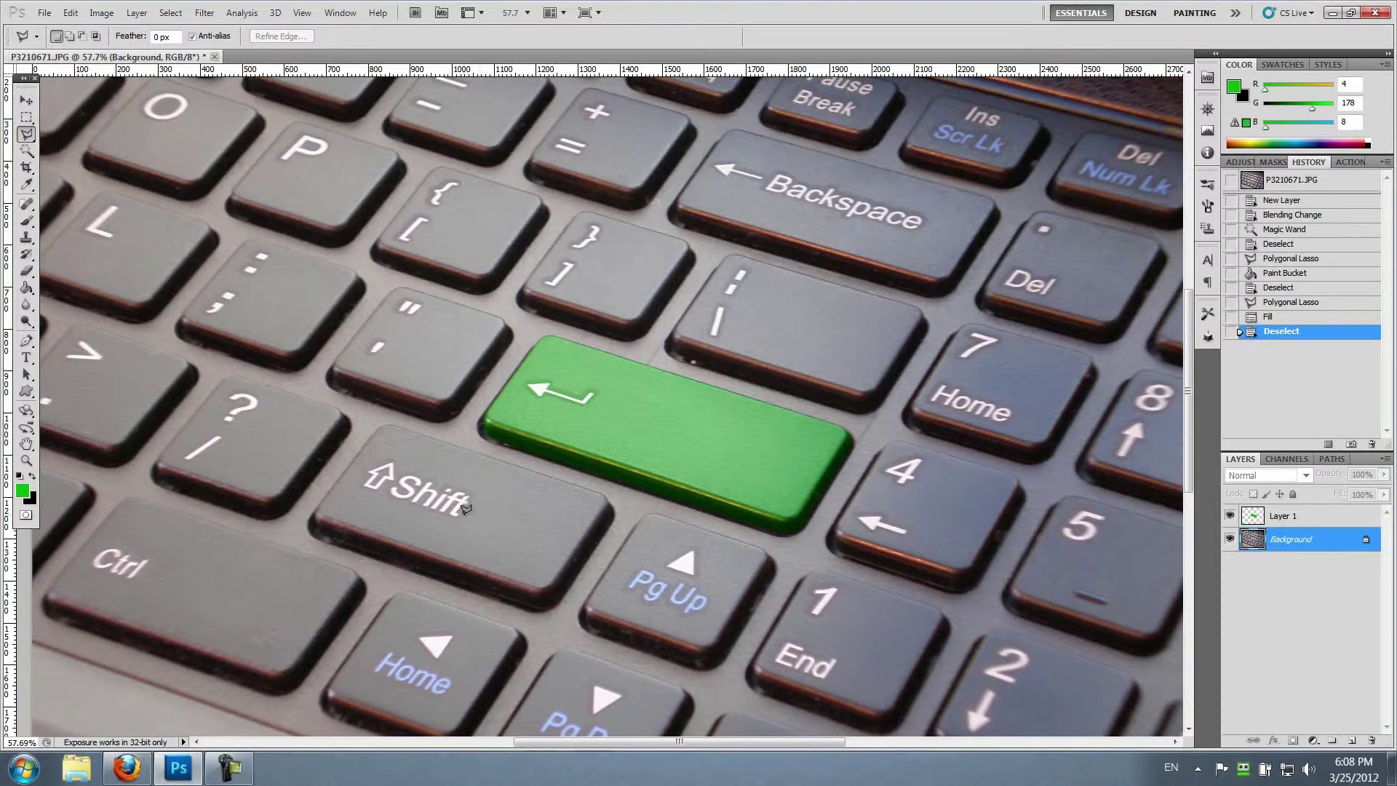
{"action": "scroll", "coordinate": [575, 397], "scroll_direction": "up", "scroll_amount": 3}
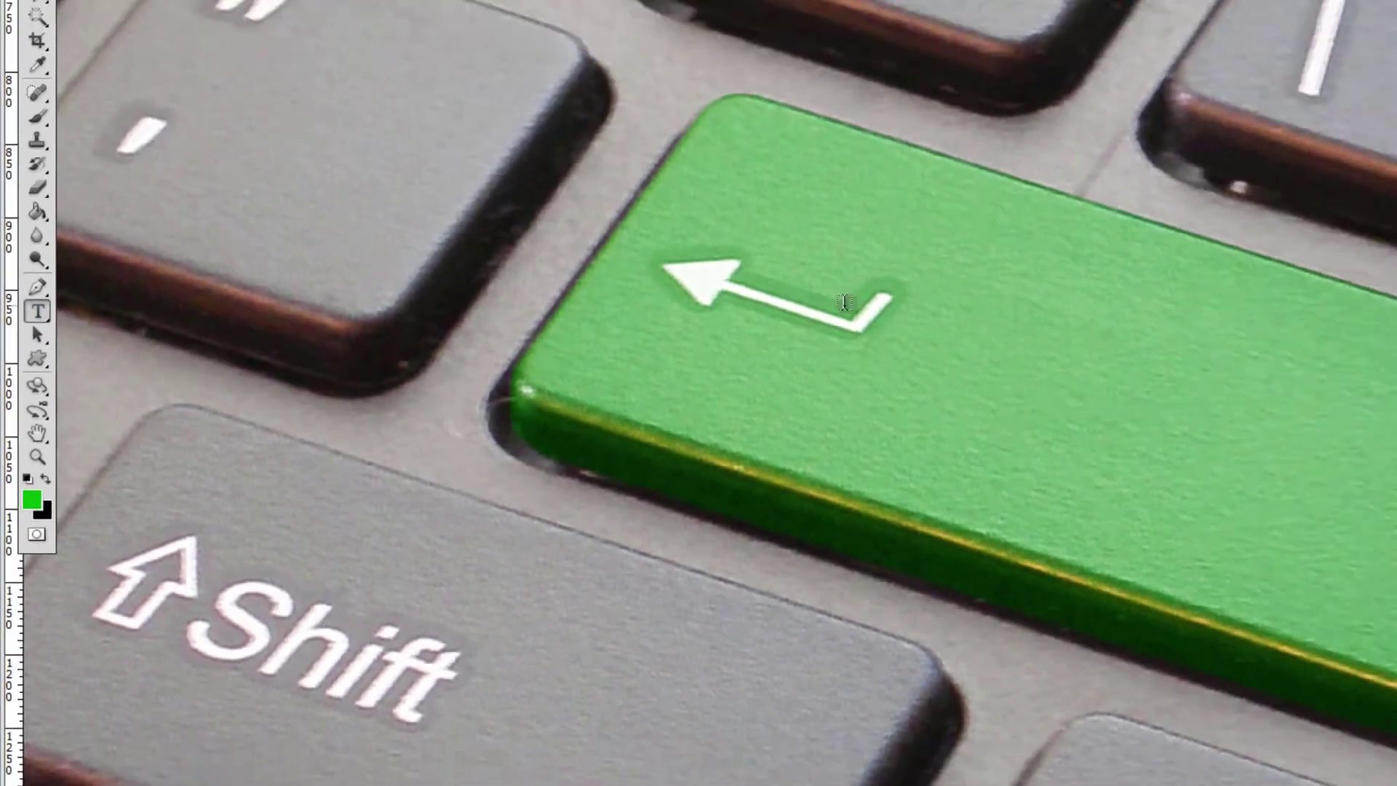
- Type 'Success' on the green key and change the text colour to white
{"action": "type", "text": "Success"}
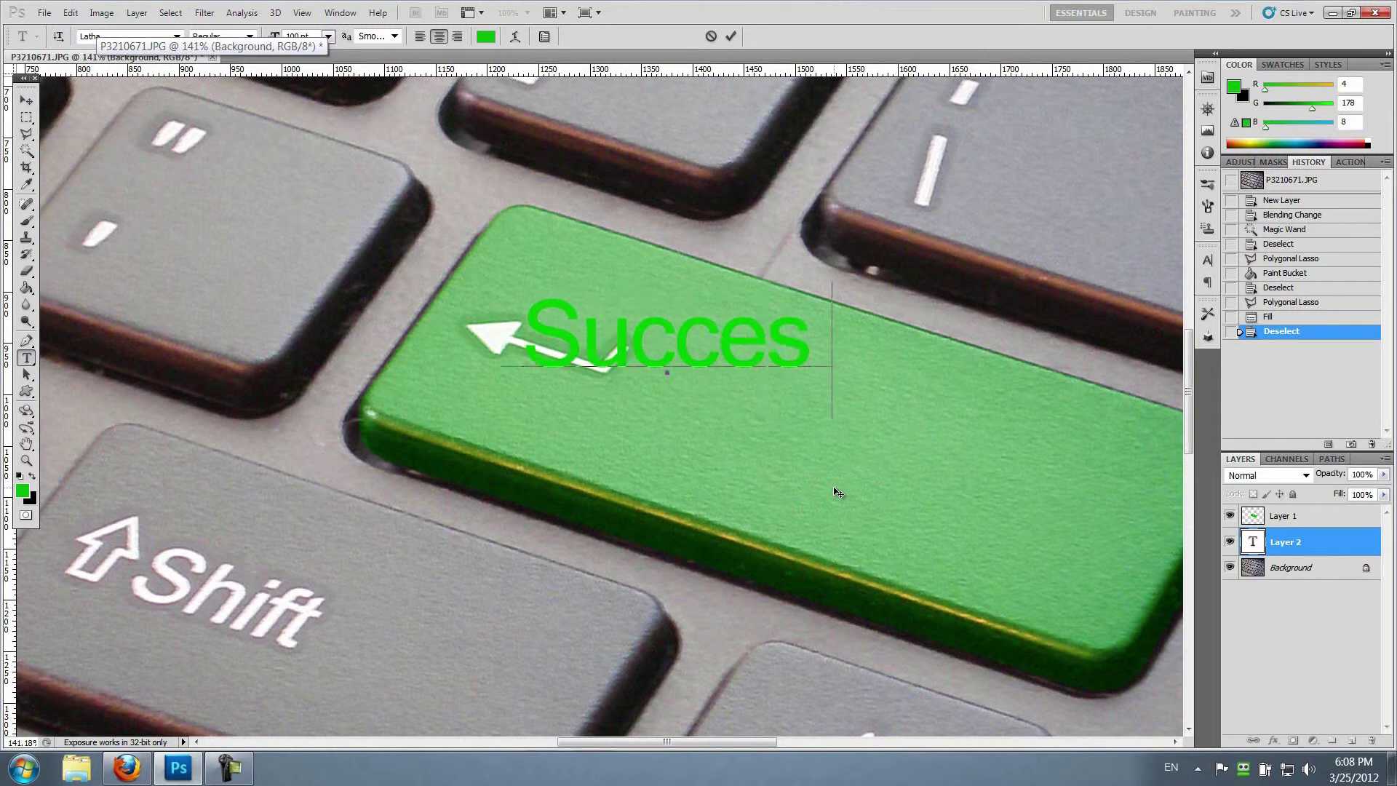
{"action": "left_click", "coordinate": [731, 37]}
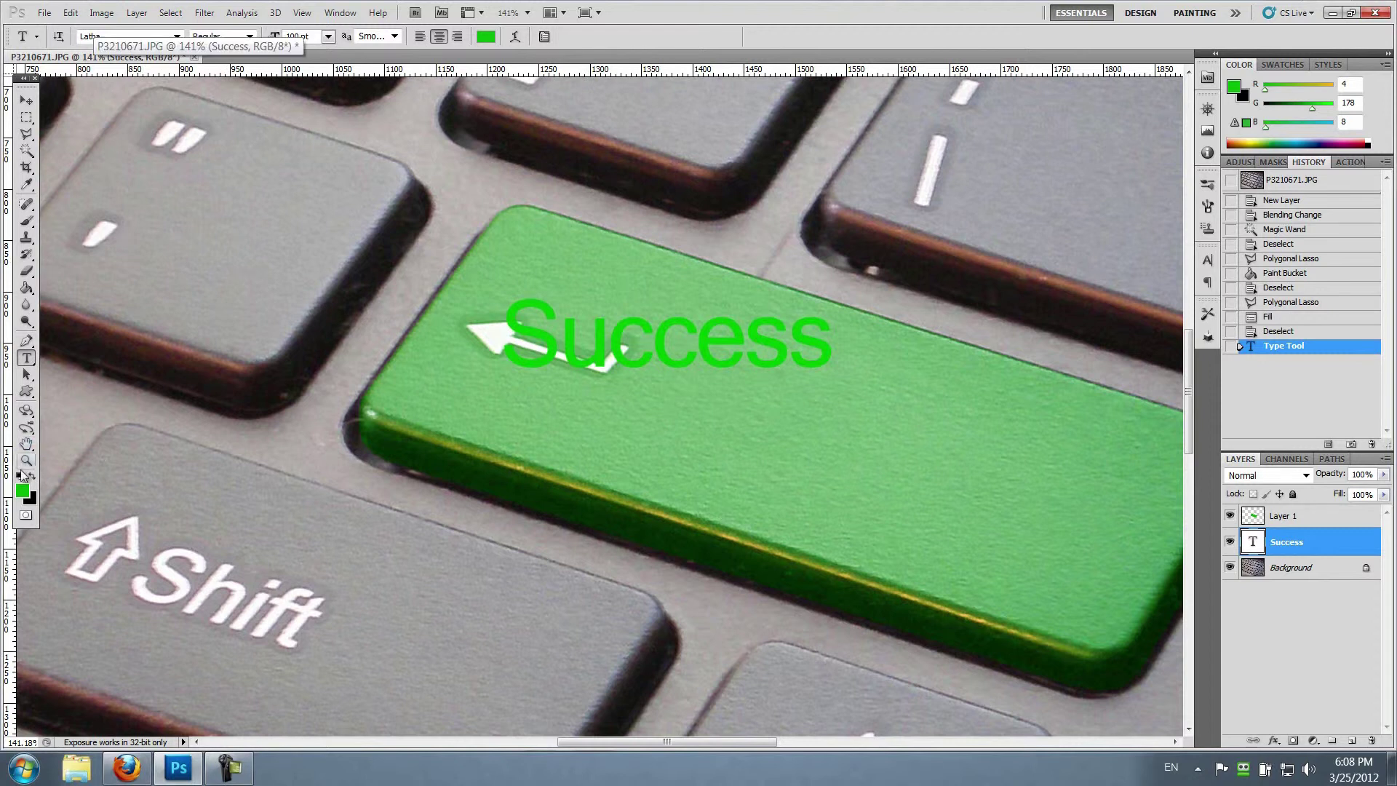
{"action": "left_click", "coordinate": [486, 36]}
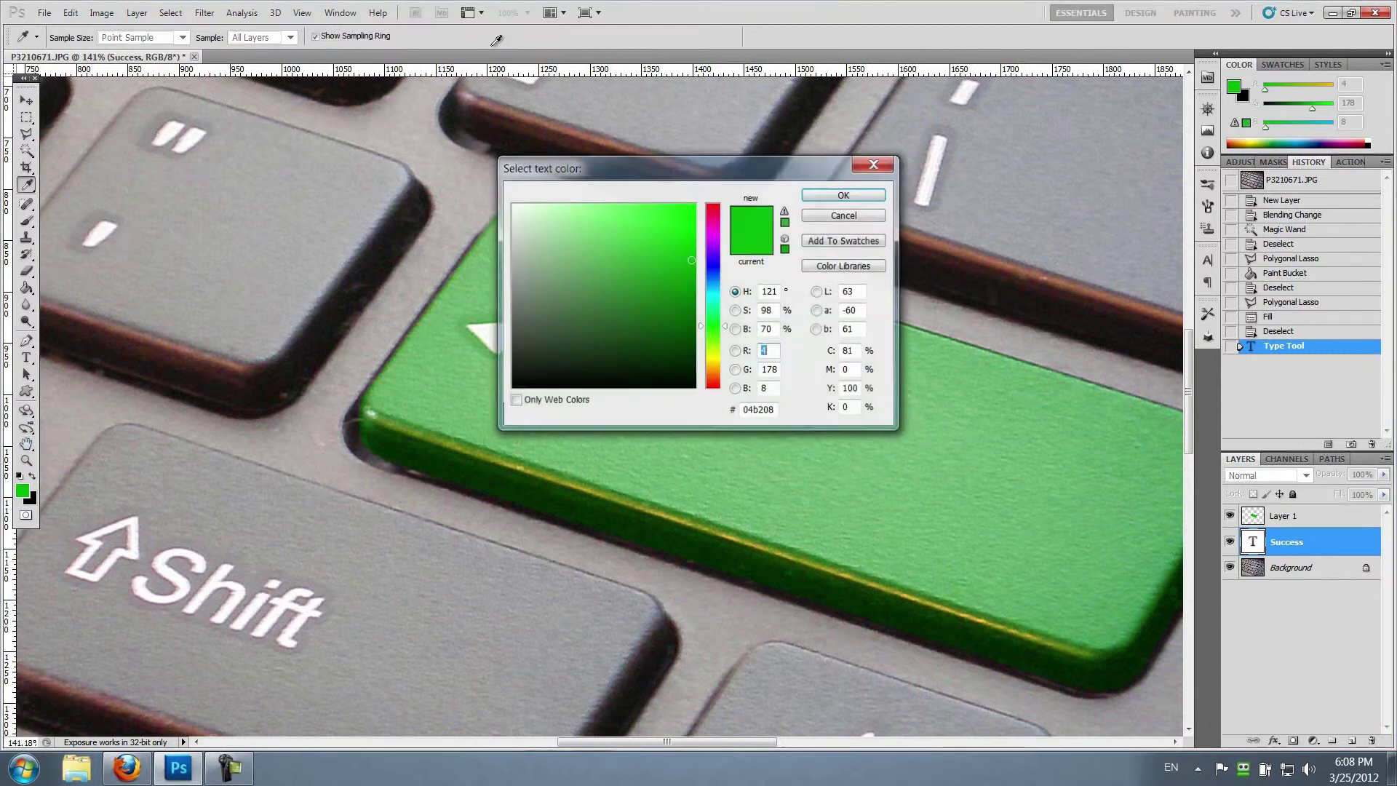
{"action": "left_click", "coordinate": [512, 204]}
{"action": "left_click", "coordinate": [862, 196]}
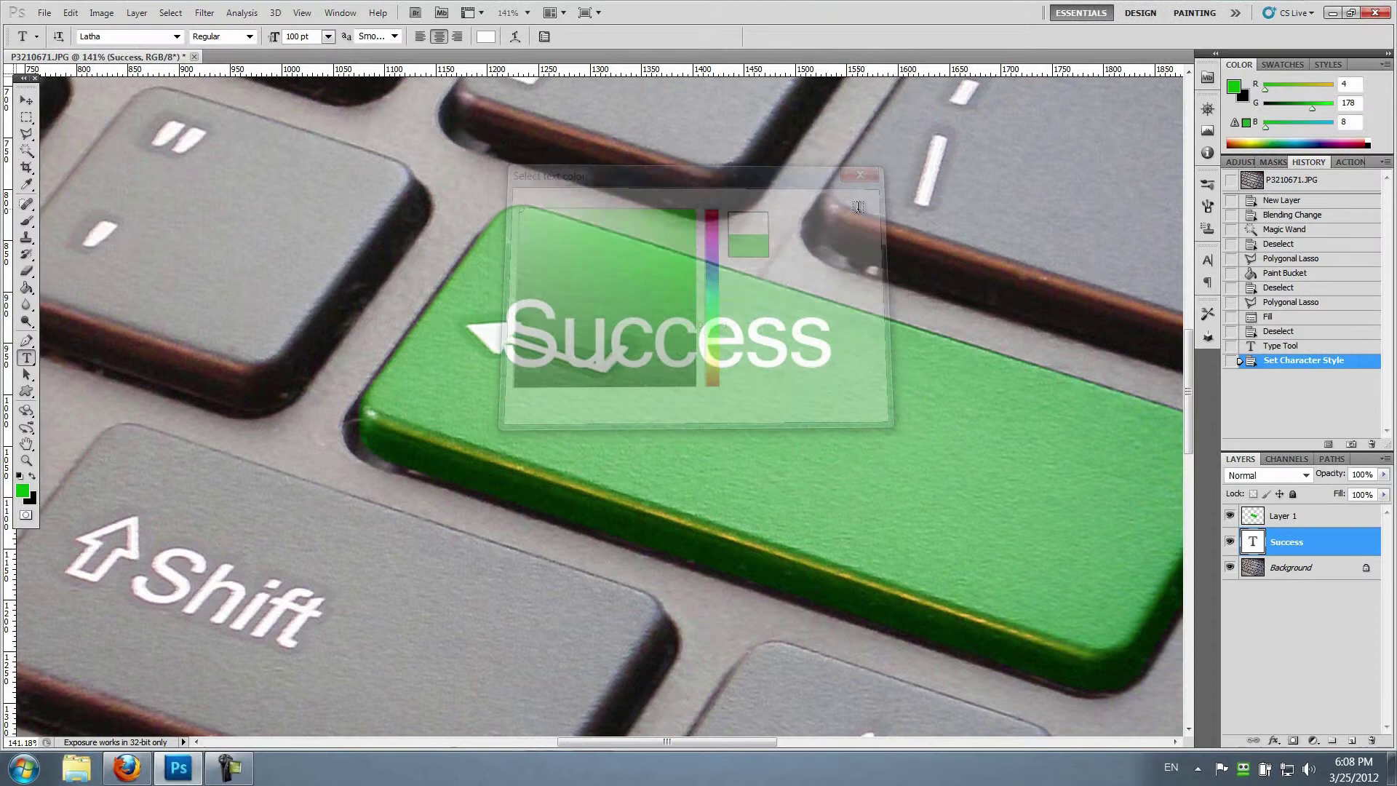
{"action": "left_click", "coordinate": [27, 99]}
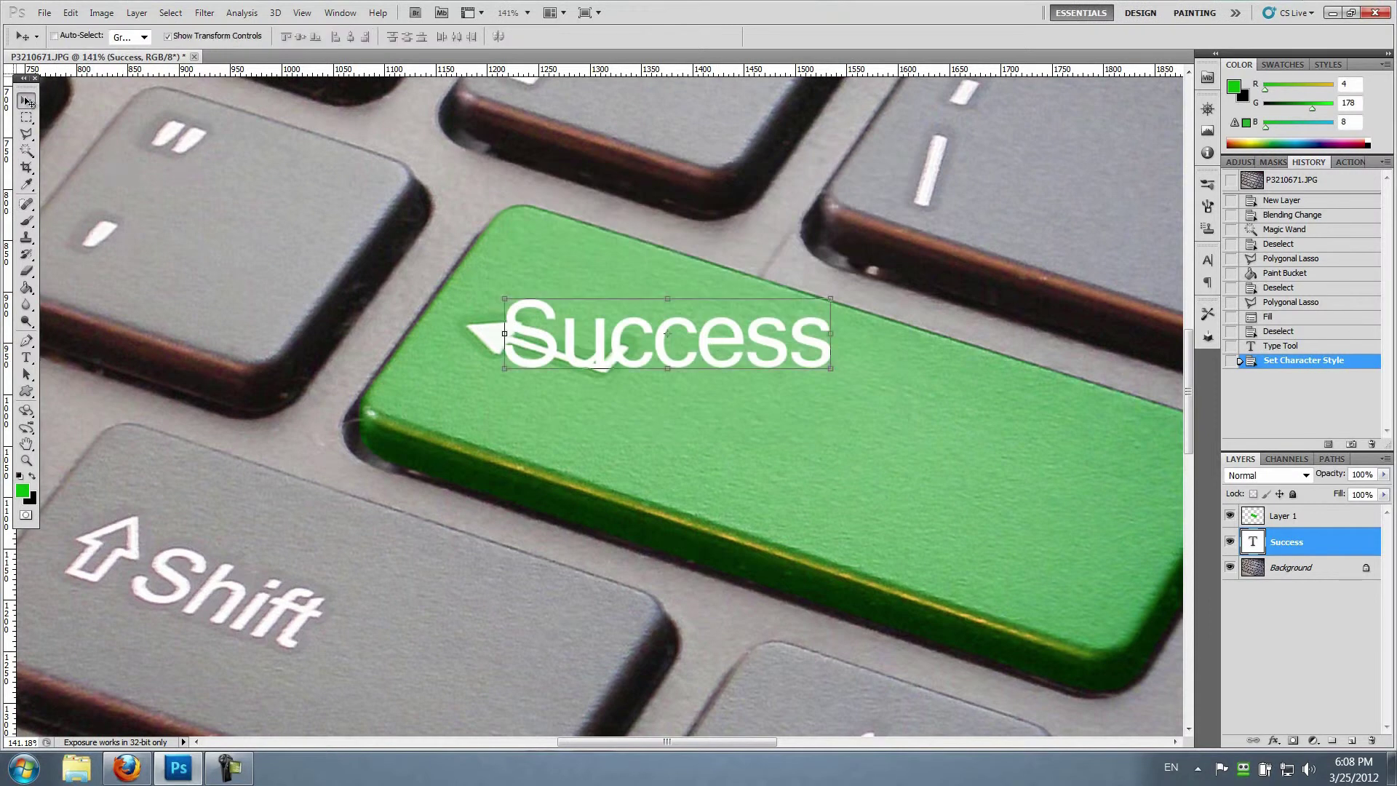
- Move the Success text onto the green key, rotate it about 18.5°, and commit the transform
{"action": "left_click_drag", "start_coordinate": [597, 345], "coordinate": [740, 395]}
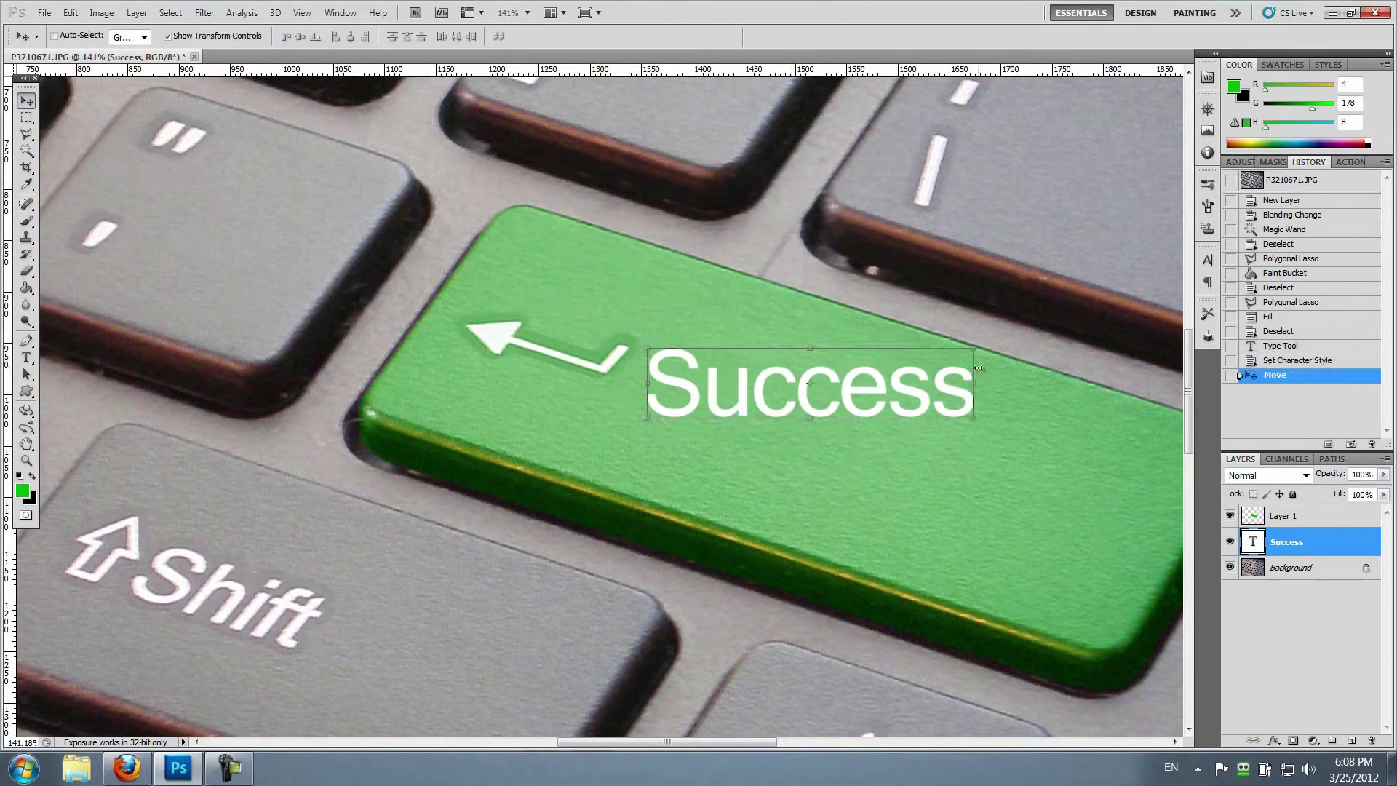
{"action": "left_click_drag", "start_coordinate": [987, 368], "coordinate": [1008, 418]}
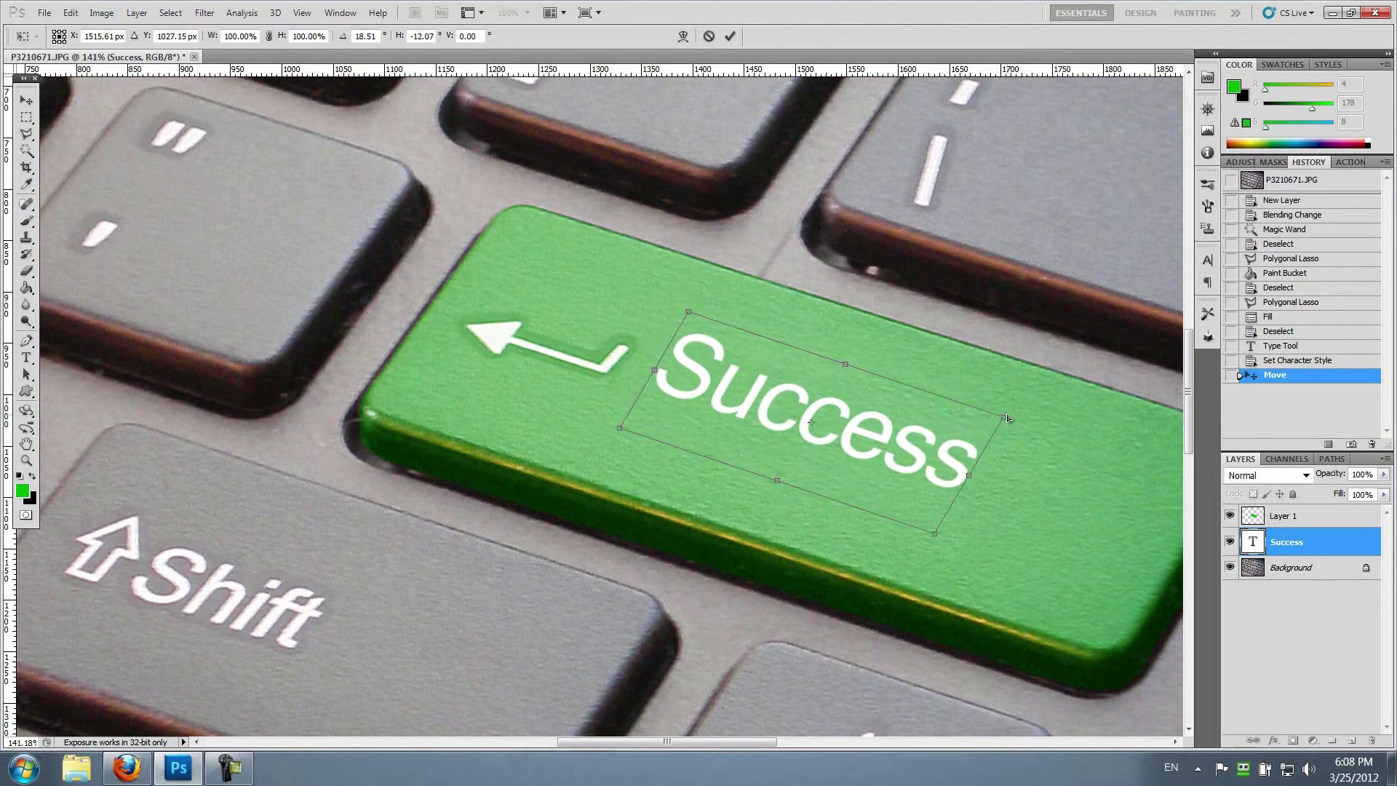
{"action": "left_click_drag", "start_coordinate": [897, 441], "coordinate": [877, 445]}
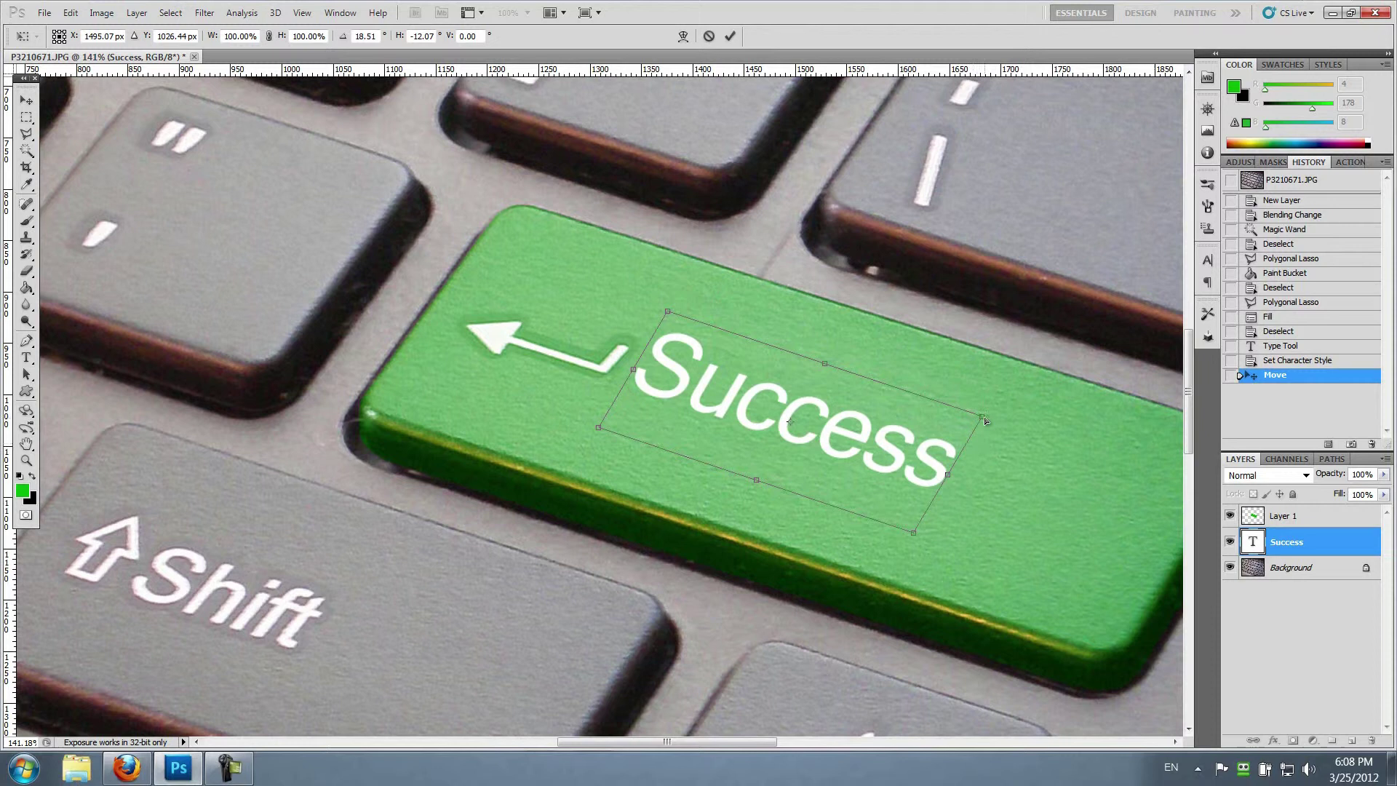
{"action": "mouse_move", "coordinate": [984, 420]}
{"action": "left_mouse_down"}
{"action": "mouse_move", "coordinate": [998, 425]}
{"action": "mouse_move", "coordinate": [987, 420]}
{"action": "left_mouse_up"}
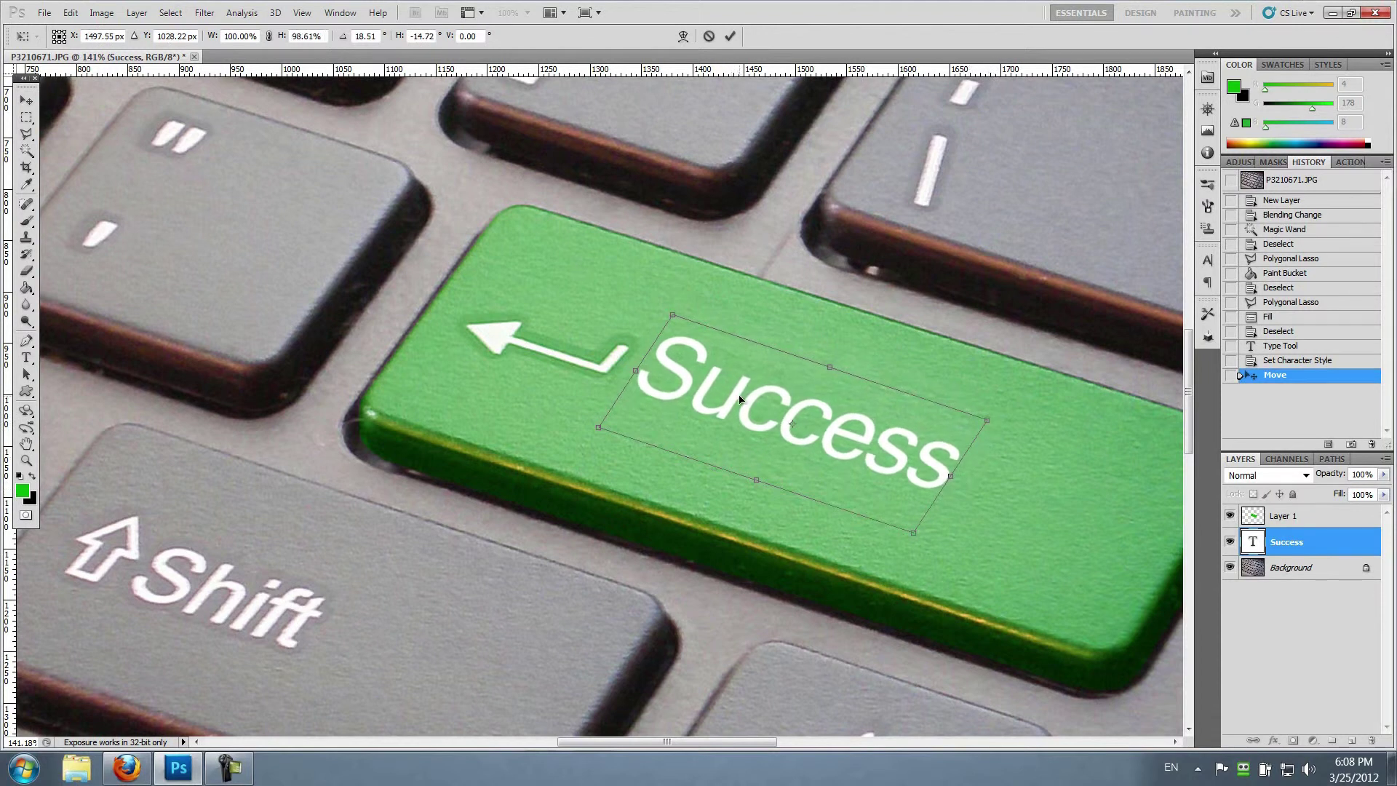
{"action": "left_click_drag", "start_coordinate": [739, 398], "coordinate": [698, 488]}
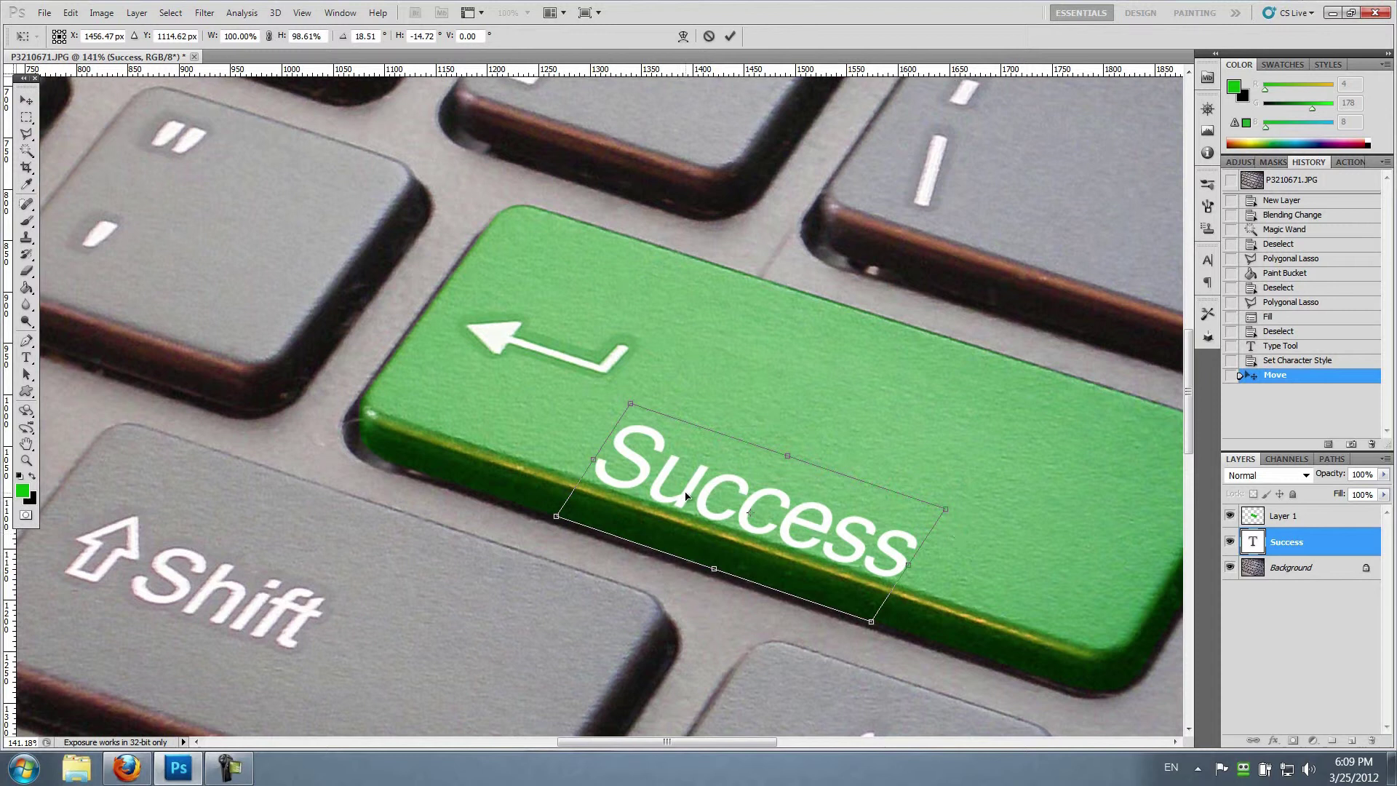
{"action": "left_click_drag", "start_coordinate": [687, 496], "coordinate": [725, 408]}
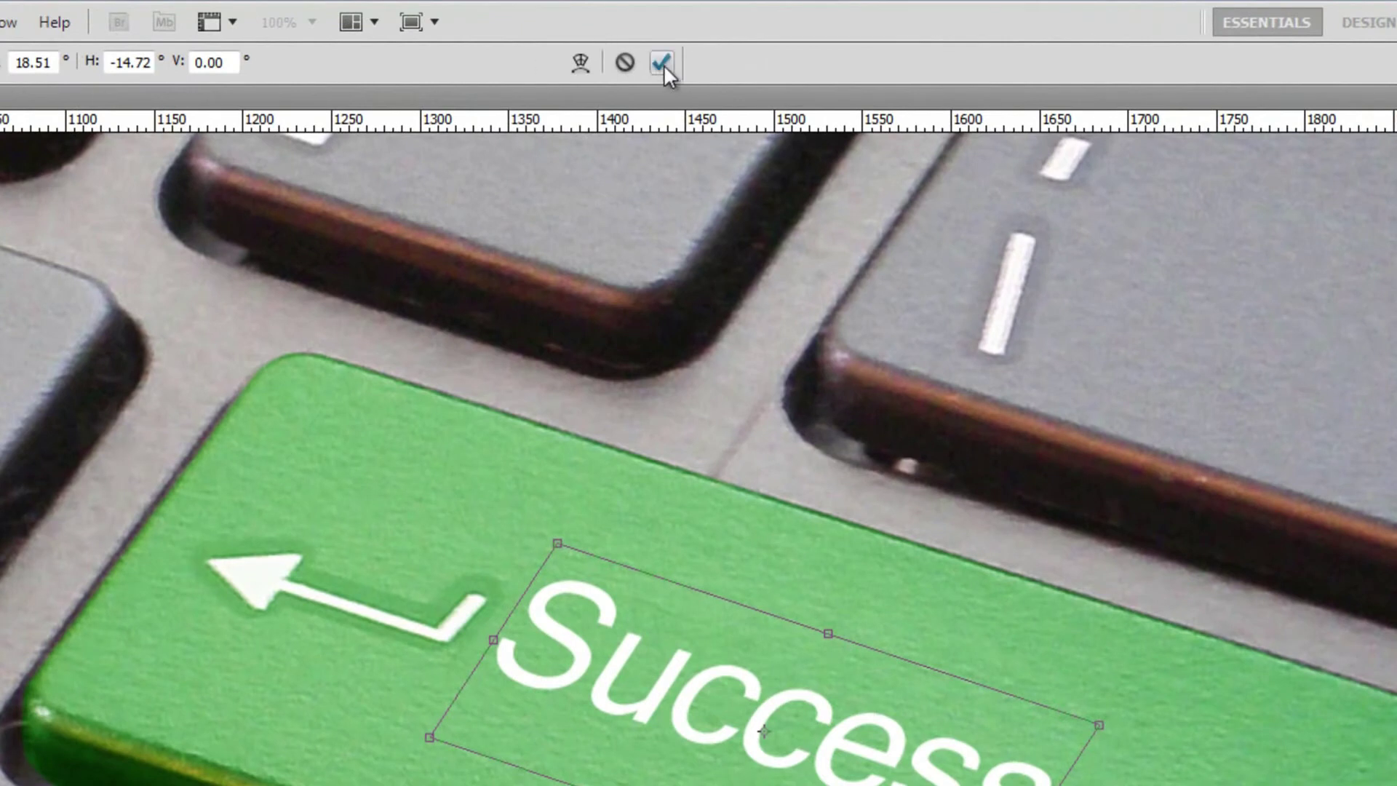
{"action": "left_click", "coordinate": [661, 62]}
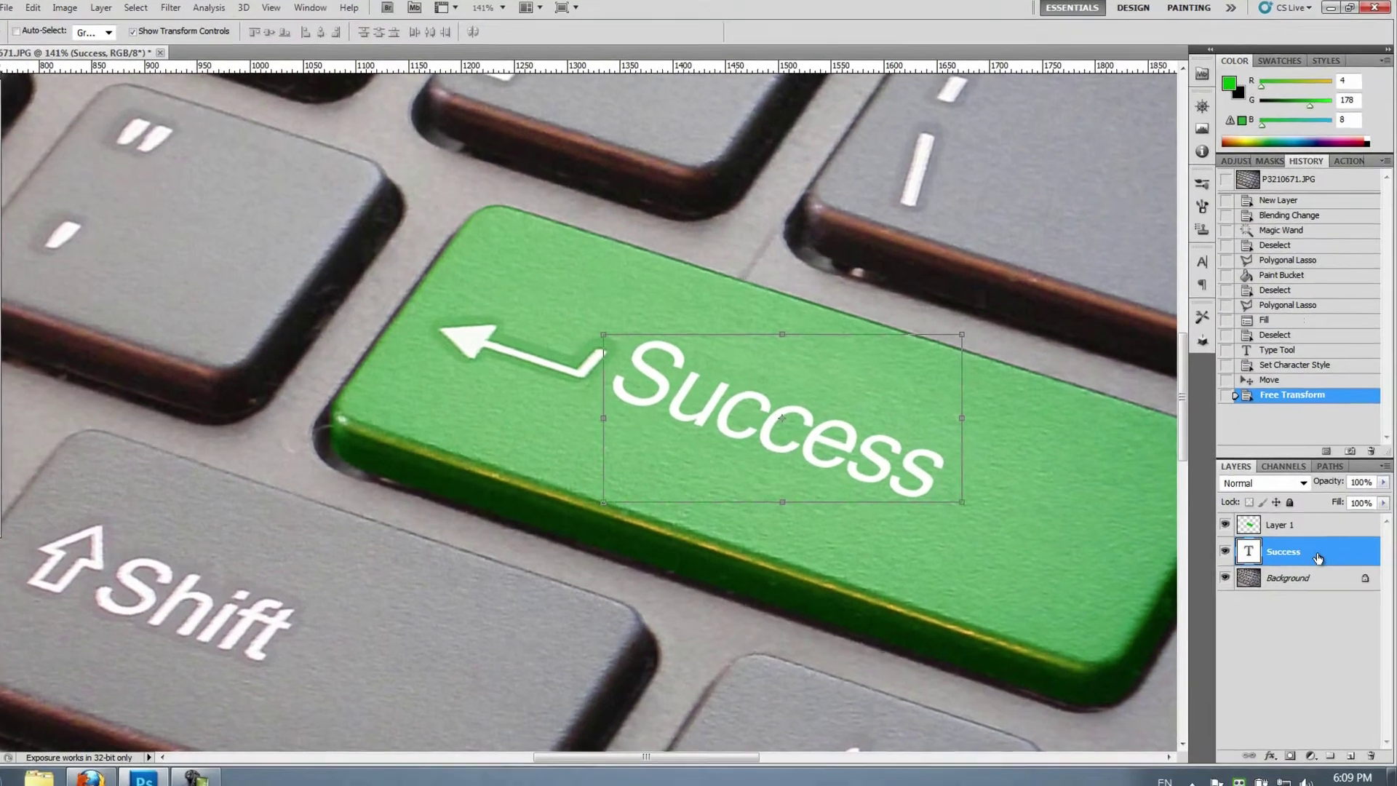
- Add a Stroke effect to the Success layer using a green sampled from the Enter key
{"action": "right_click", "coordinate": [1319, 558]}
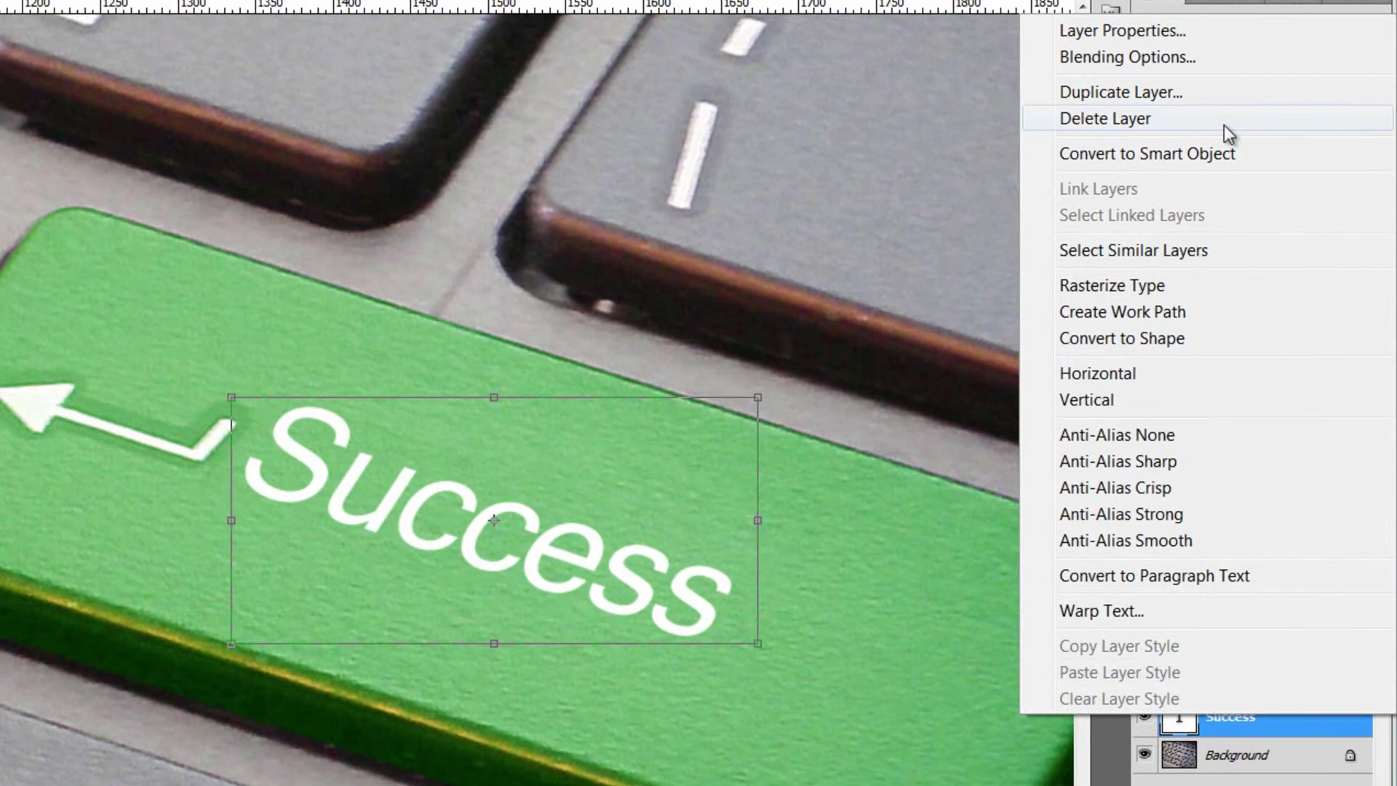
{"action": "left_click", "coordinate": [1216, 58]}
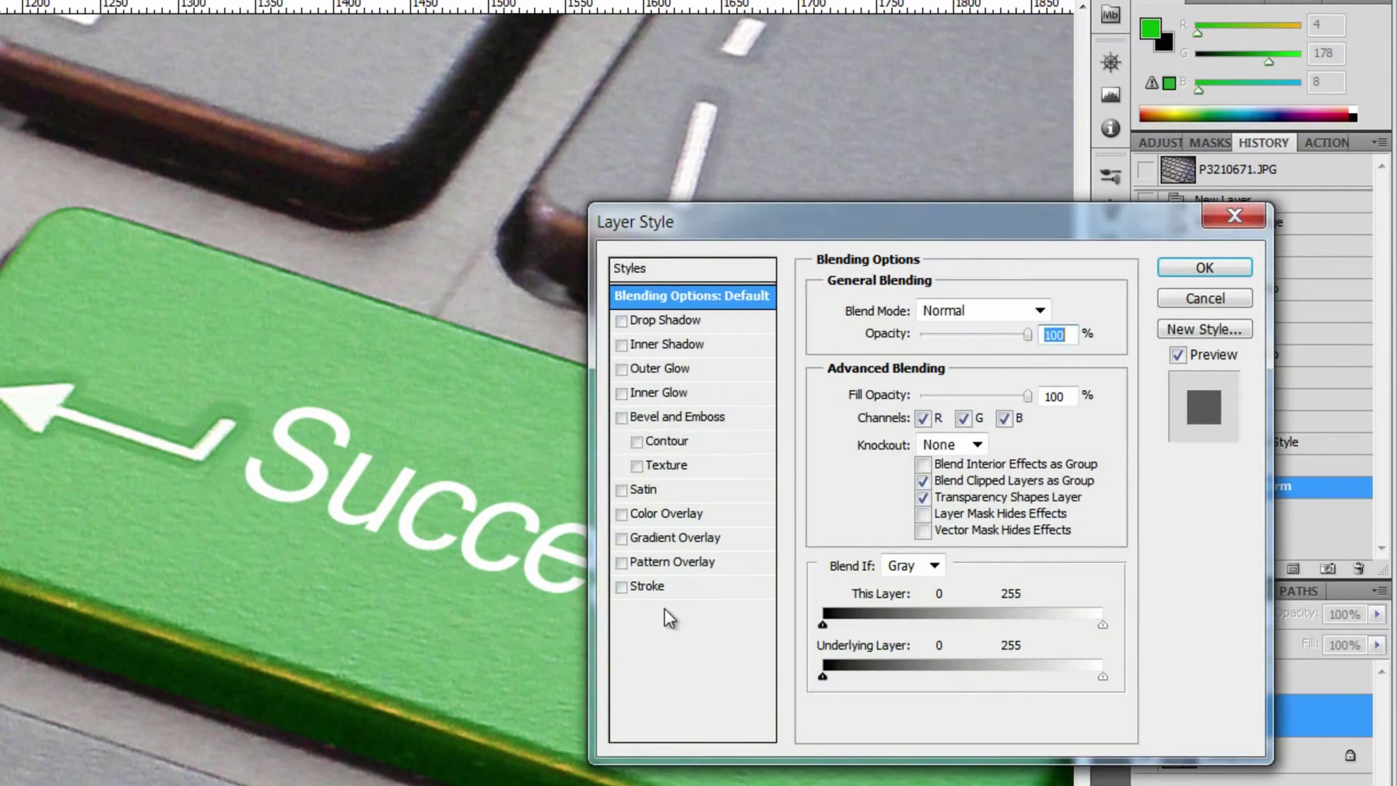
{"action": "left_click", "coordinate": [693, 590]}
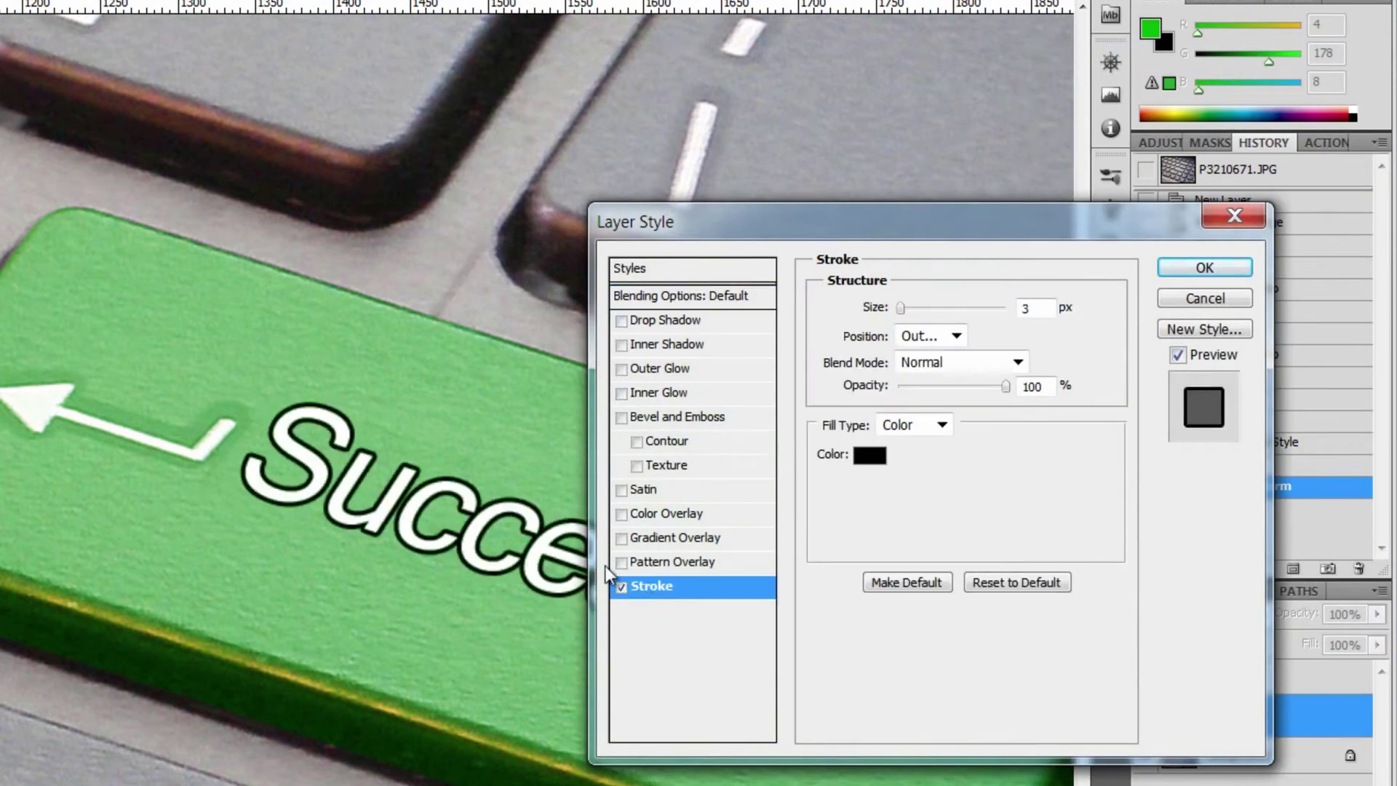
{"action": "left_click", "coordinate": [871, 457]}
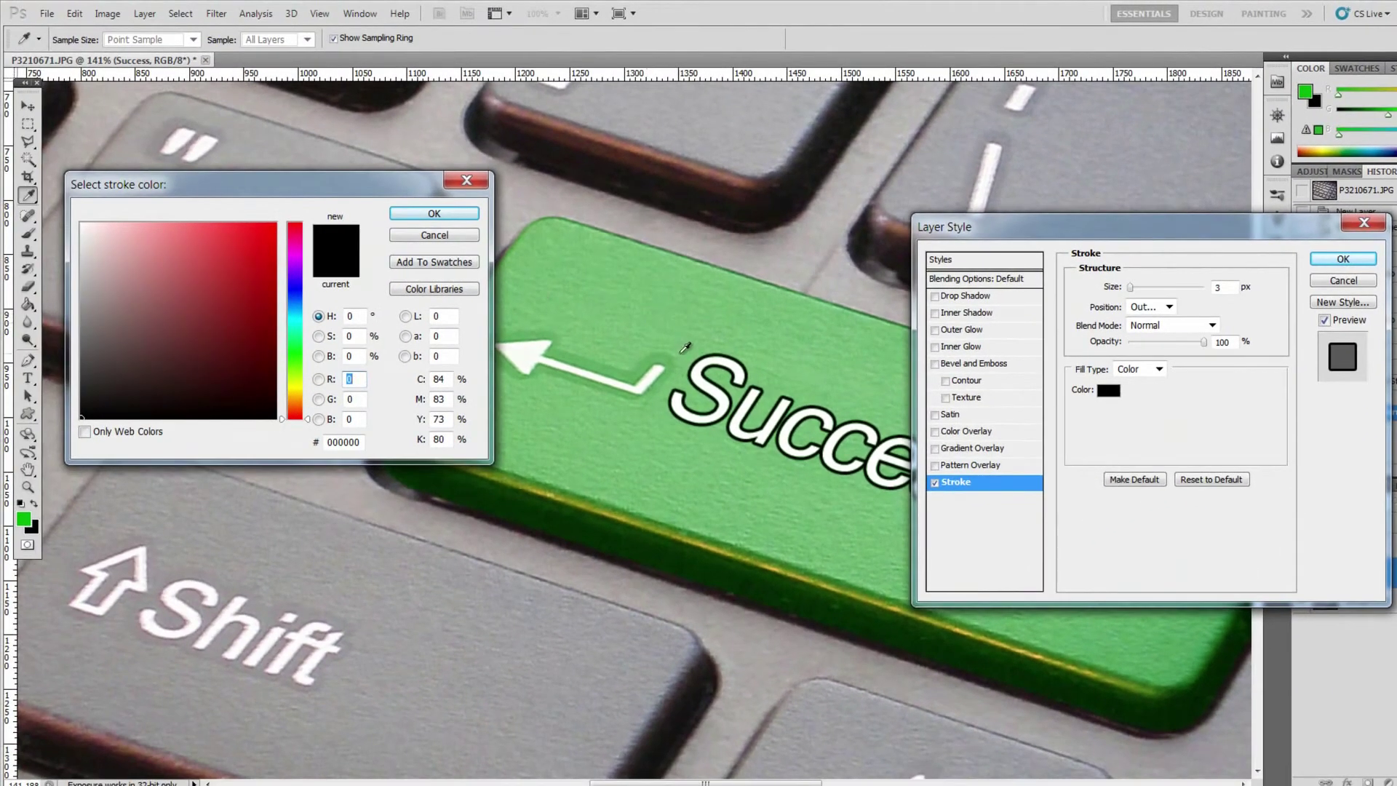
{"action": "key", "text": "alt"}
{"action": "left_click", "coordinate": [606, 388]}
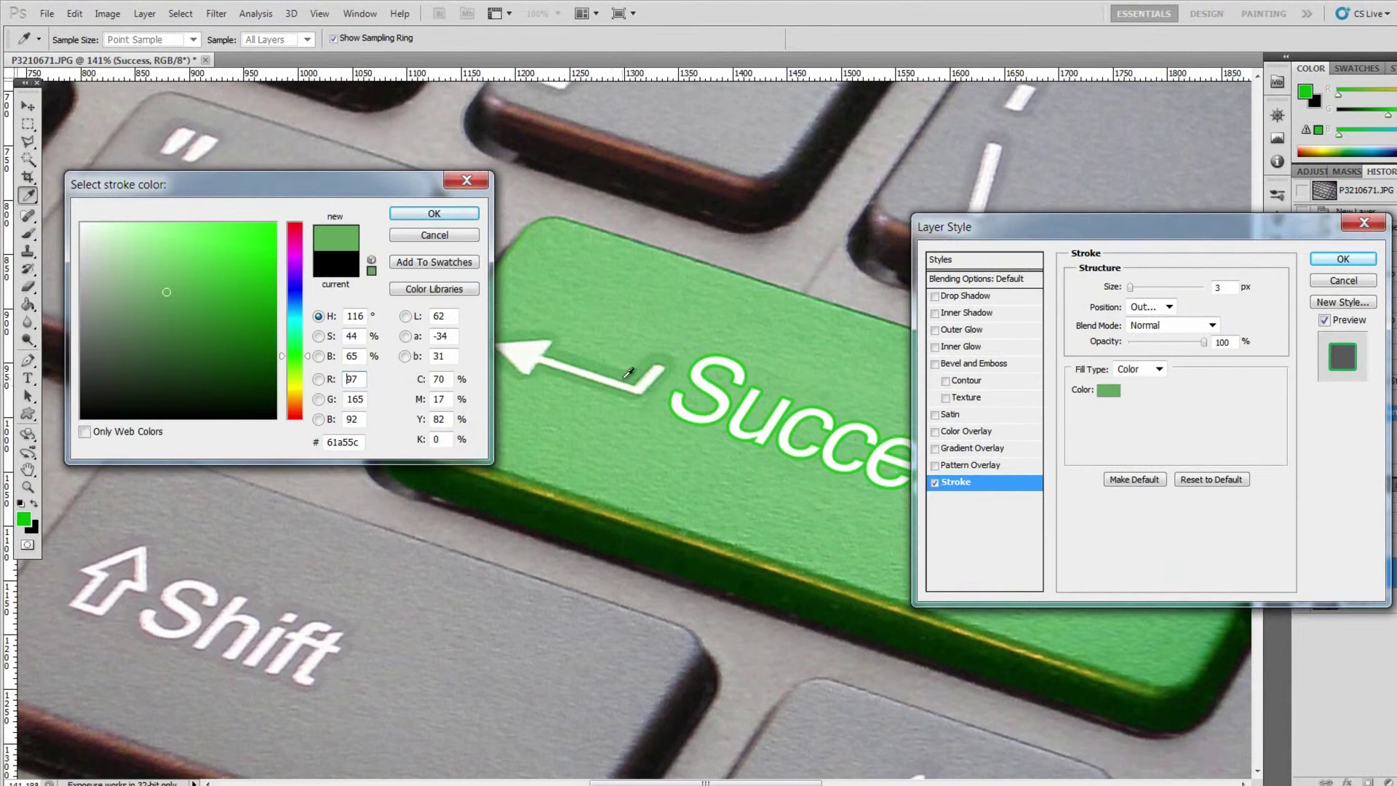
{"action": "left_click", "coordinate": [623, 394]}
{"action": "left_click", "coordinate": [662, 361]}
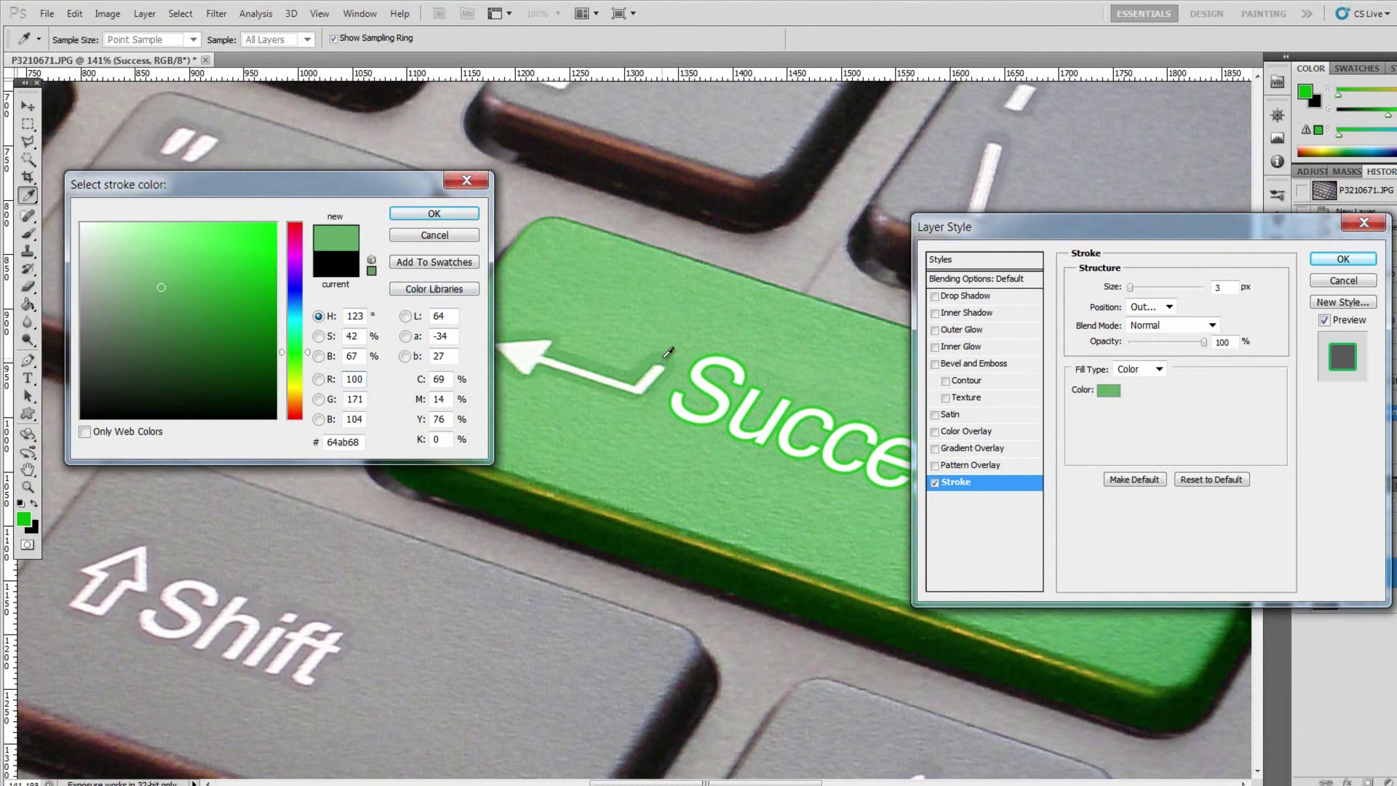
{"action": "left_click", "coordinate": [670, 357]}
{"action": "left_click", "coordinate": [664, 371]}
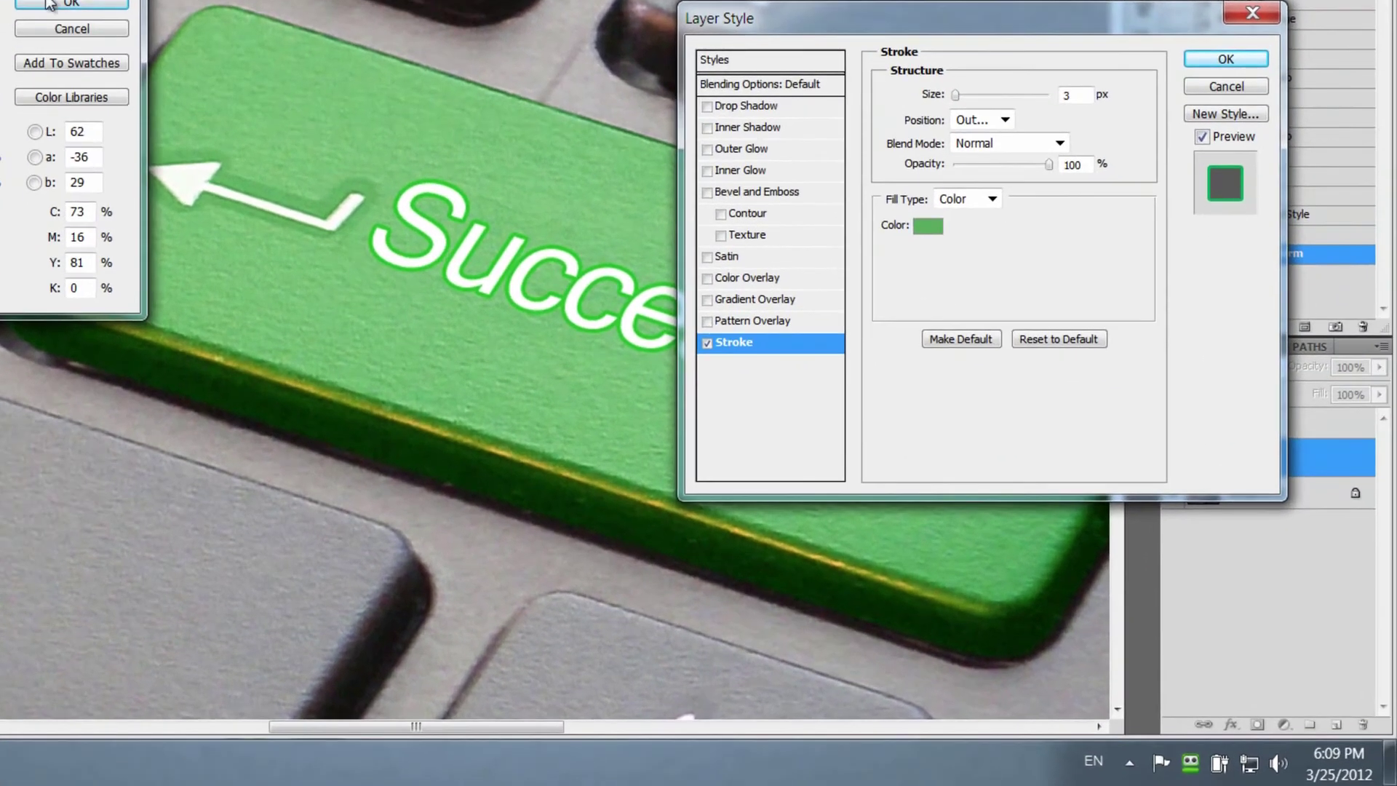
{"action": "left_click", "coordinate": [49, 5]}
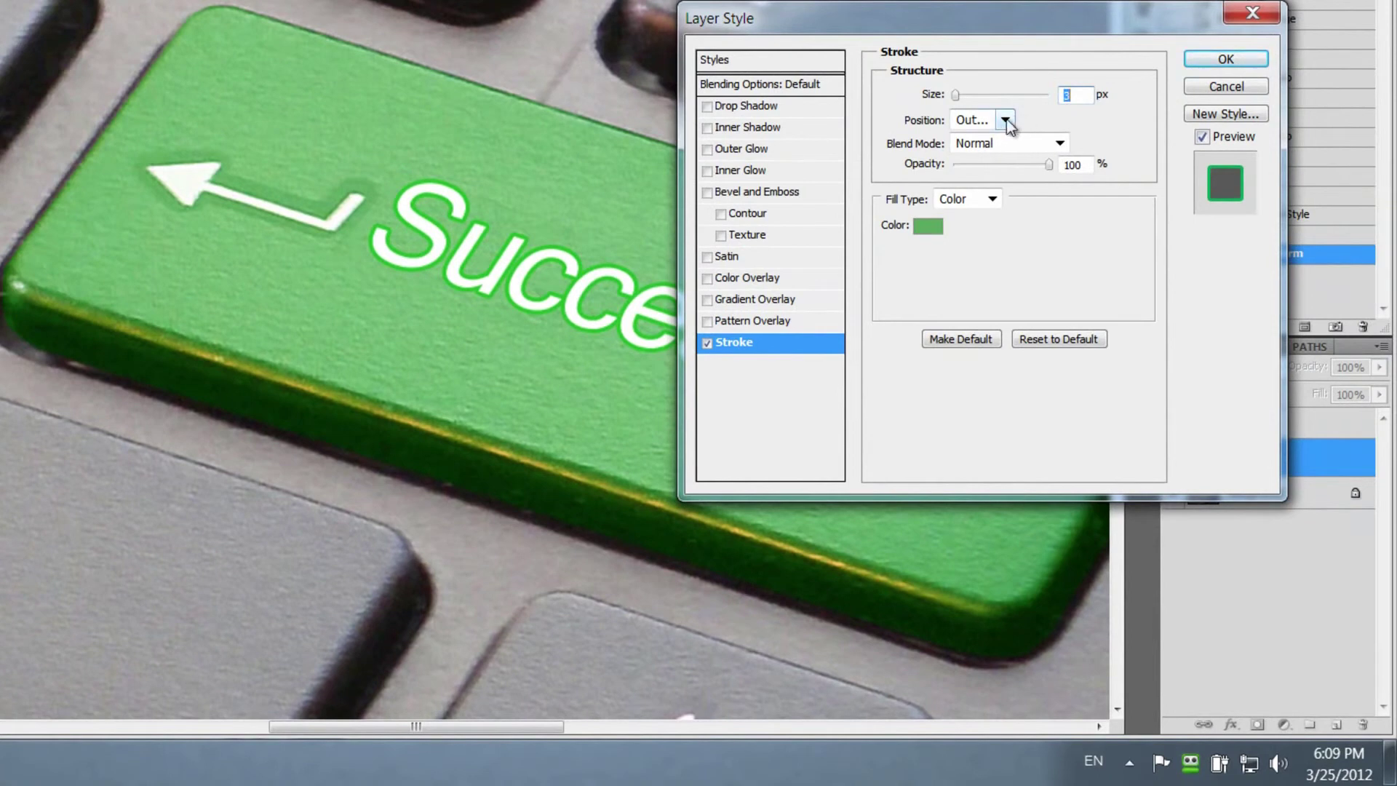
- Set the stroke to Luminosity blend at 53% opacity, adjust its thickness, and apply it
{"action": "left_click", "coordinate": [1059, 144]}
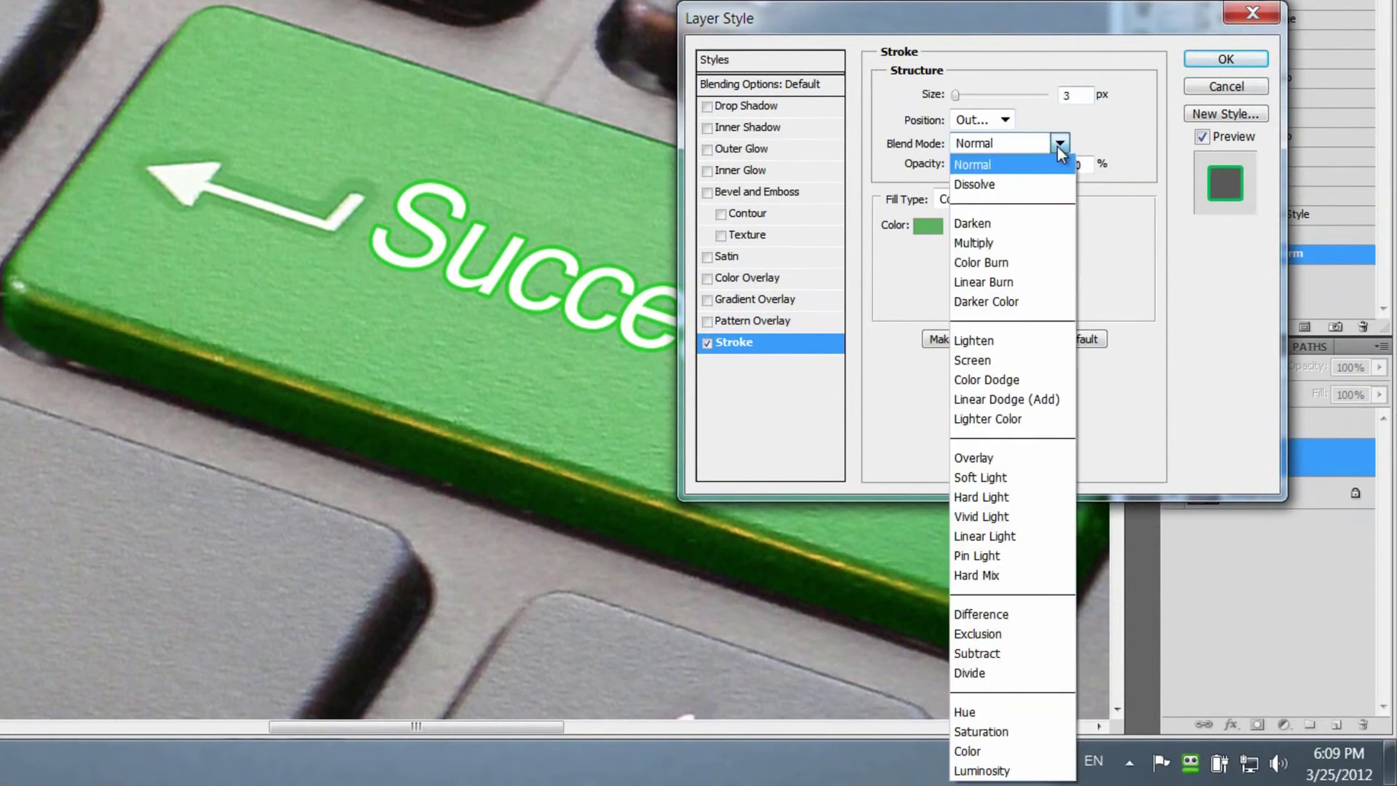
{"action": "left_click", "coordinate": [997, 769]}
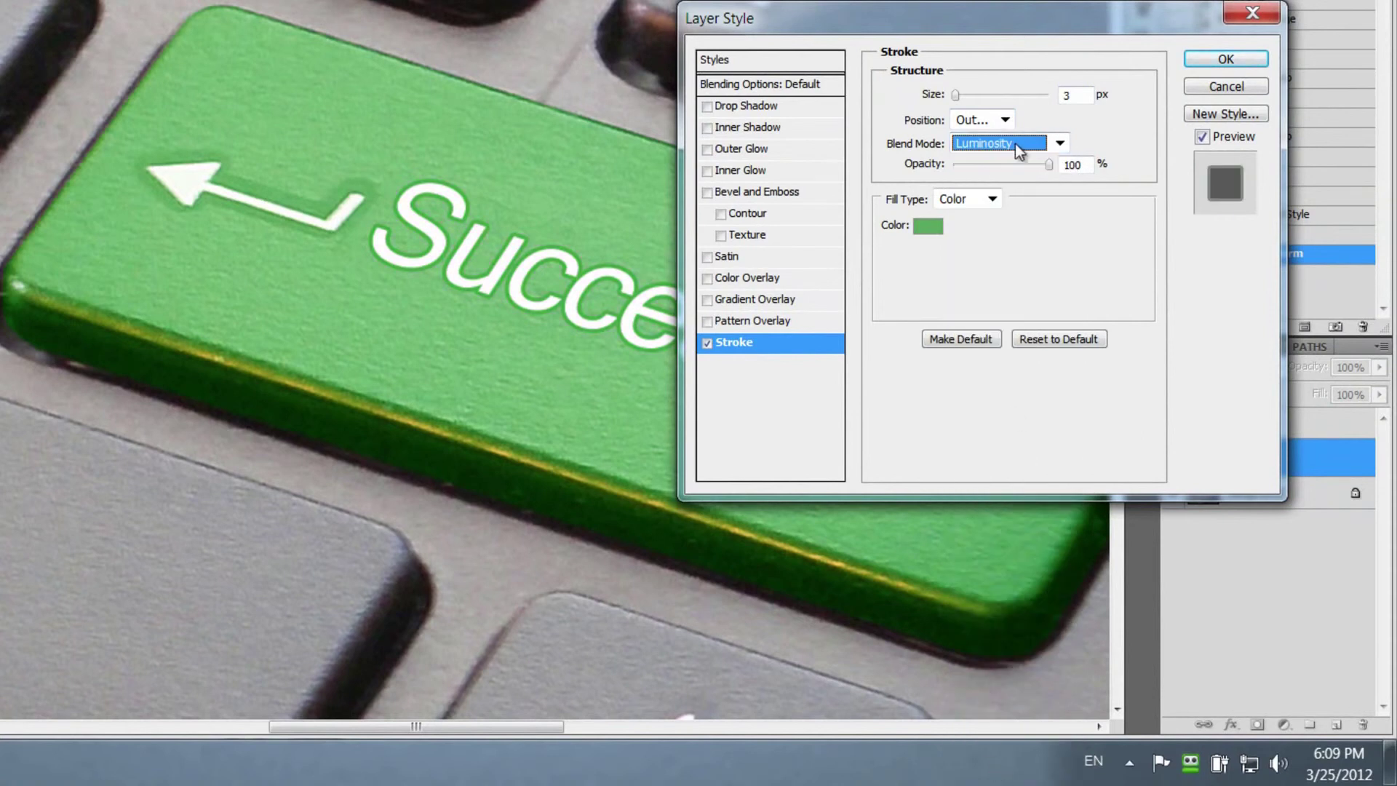
{"action": "left_click_drag", "start_coordinate": [1049, 164], "coordinate": [1009, 177]}
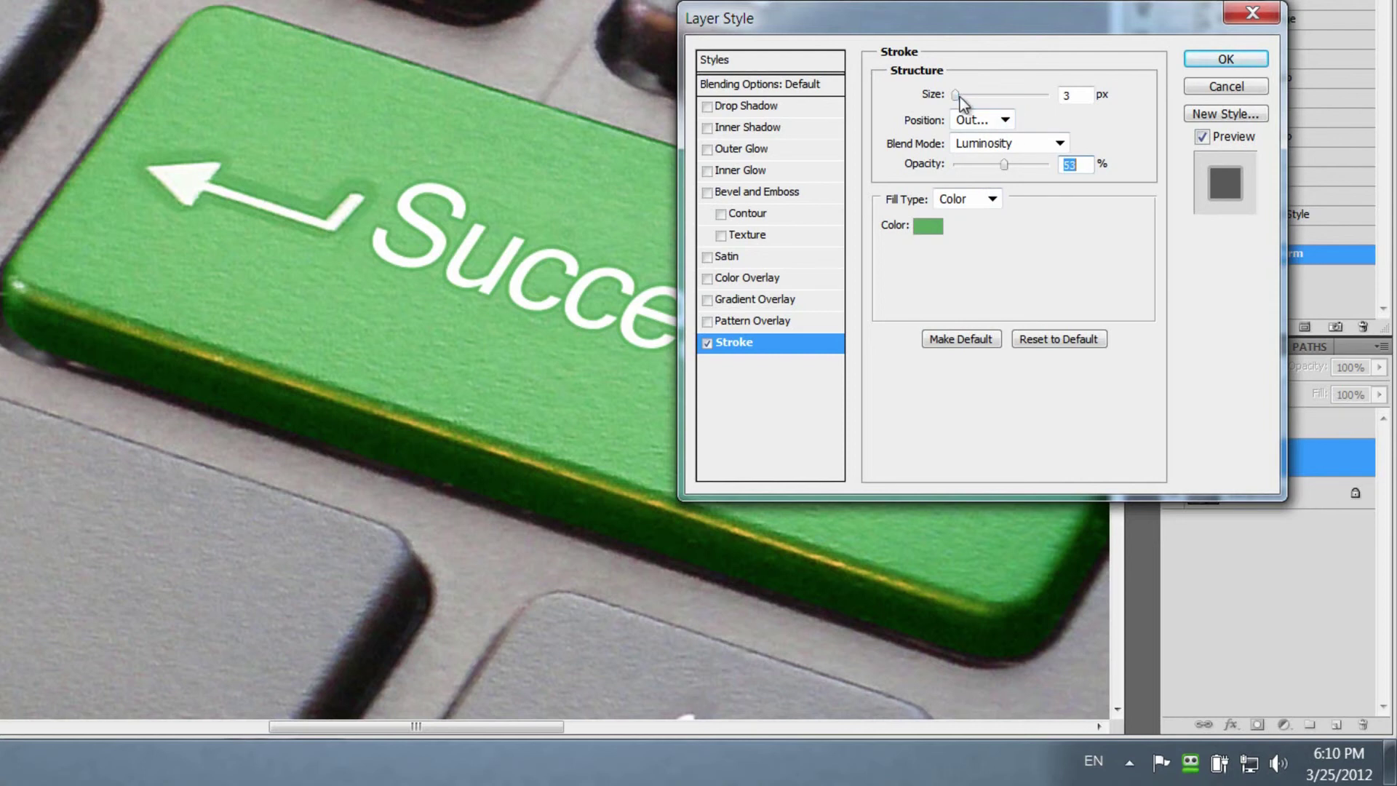
{"action": "left_click_drag", "start_coordinate": [959, 97], "coordinate": [959, 102]}
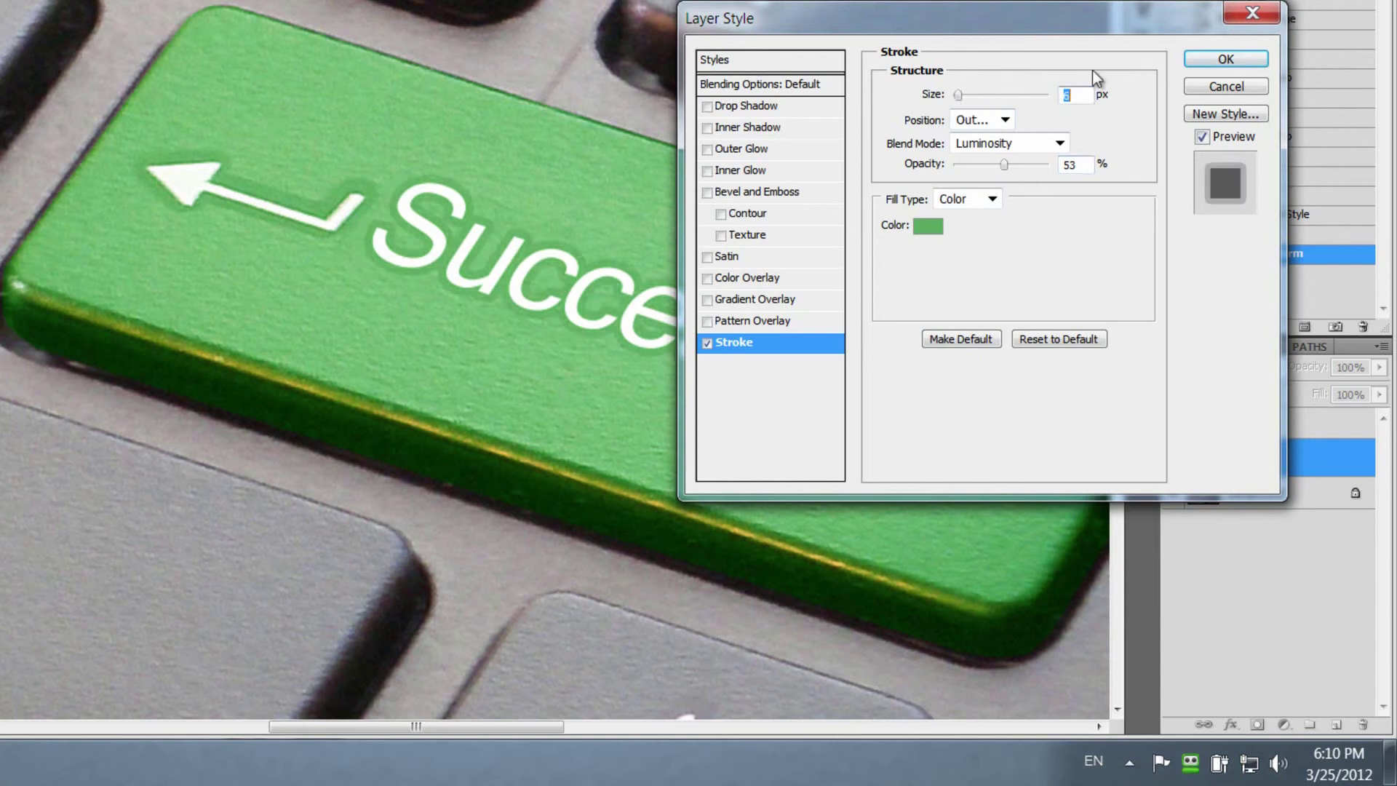
{"action": "key", "text": "Return"}
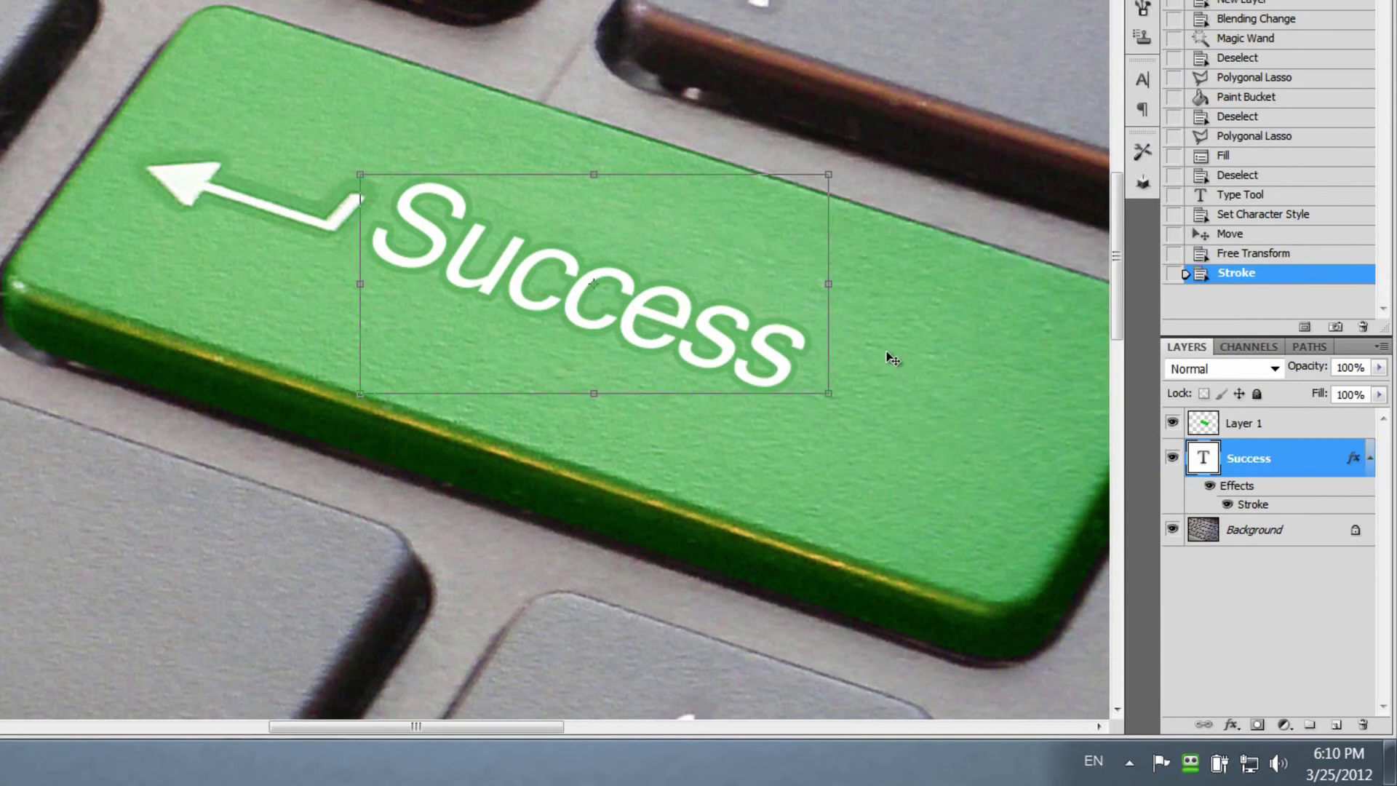
- Copy the Success layer style and change the stroke size to 4 px
{"action": "right_click", "coordinate": [1250, 463]}
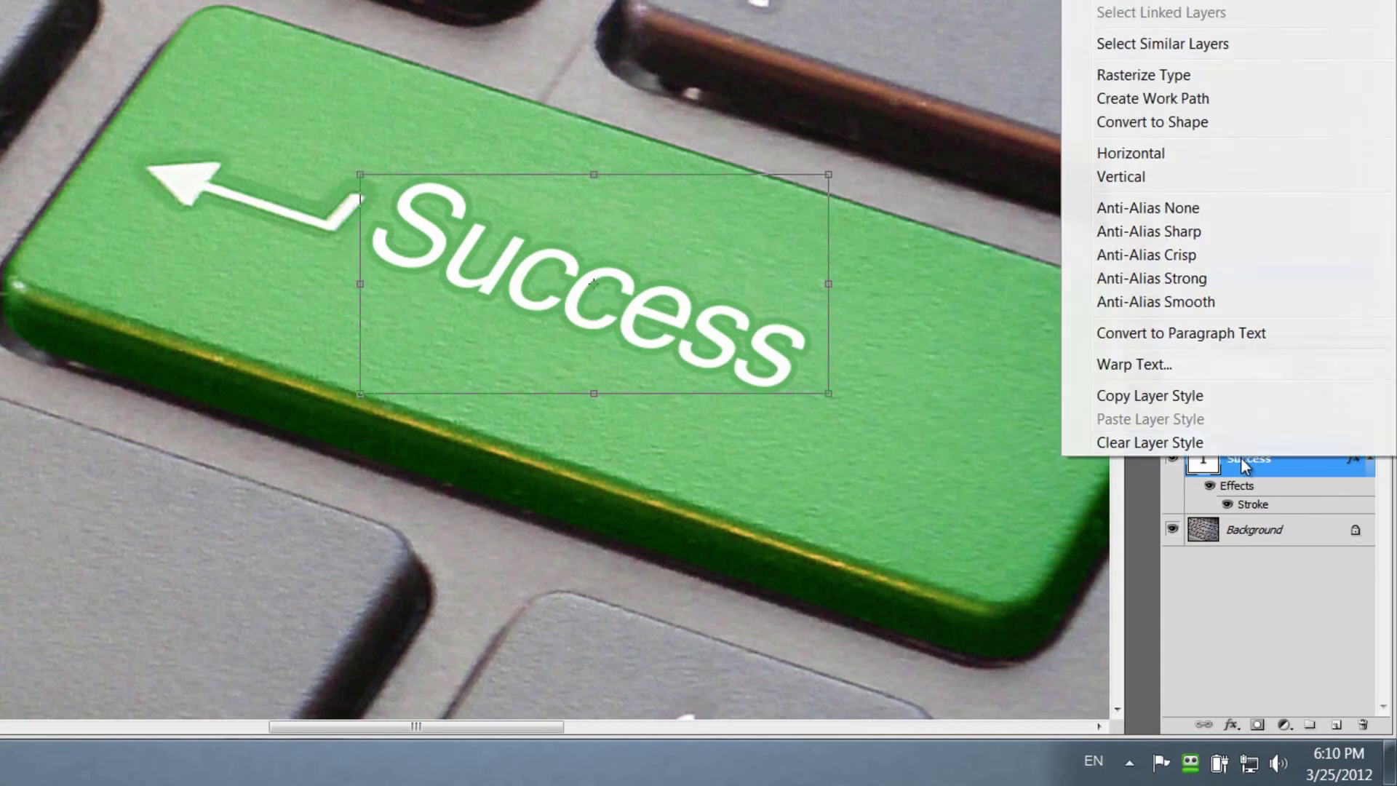
{"action": "left_click", "coordinate": [1201, 412]}
{"action": "double_click", "coordinate": [1302, 458]}
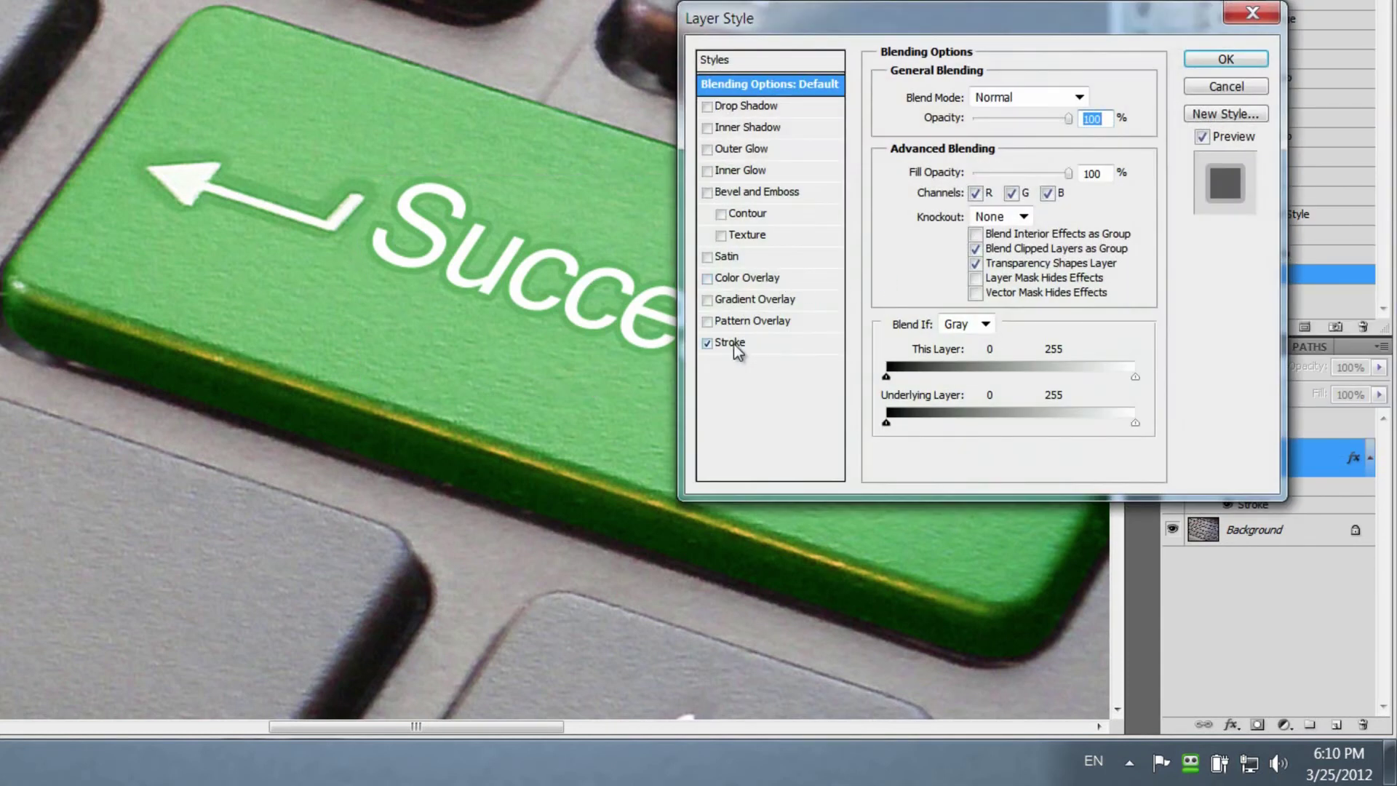
{"action": "left_click", "coordinate": [761, 343]}
{"action": "double_click", "coordinate": [1069, 95]}
{"action": "type", "text": "4"}
{"action": "key", "text": "Tab"}
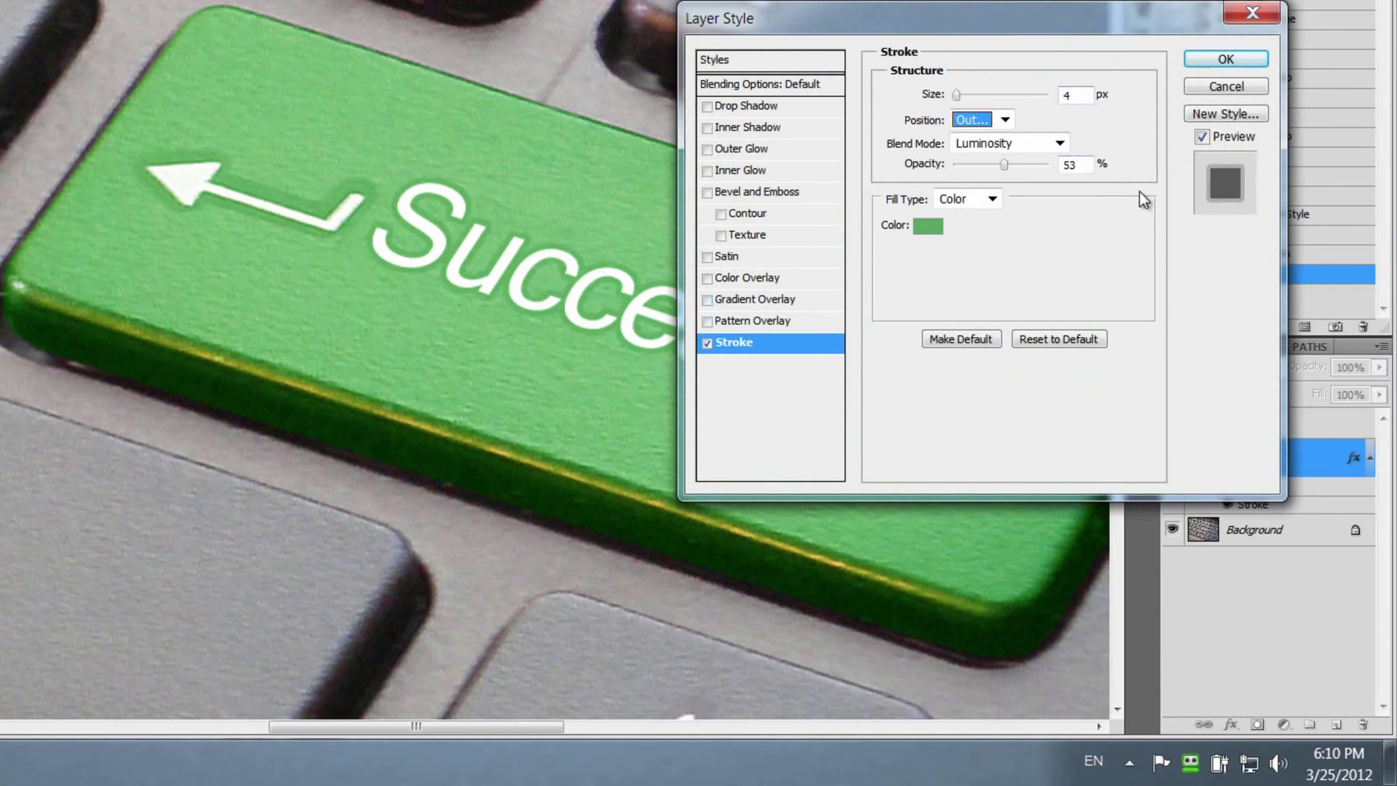
{"action": "left_click", "coordinate": [1217, 61]}
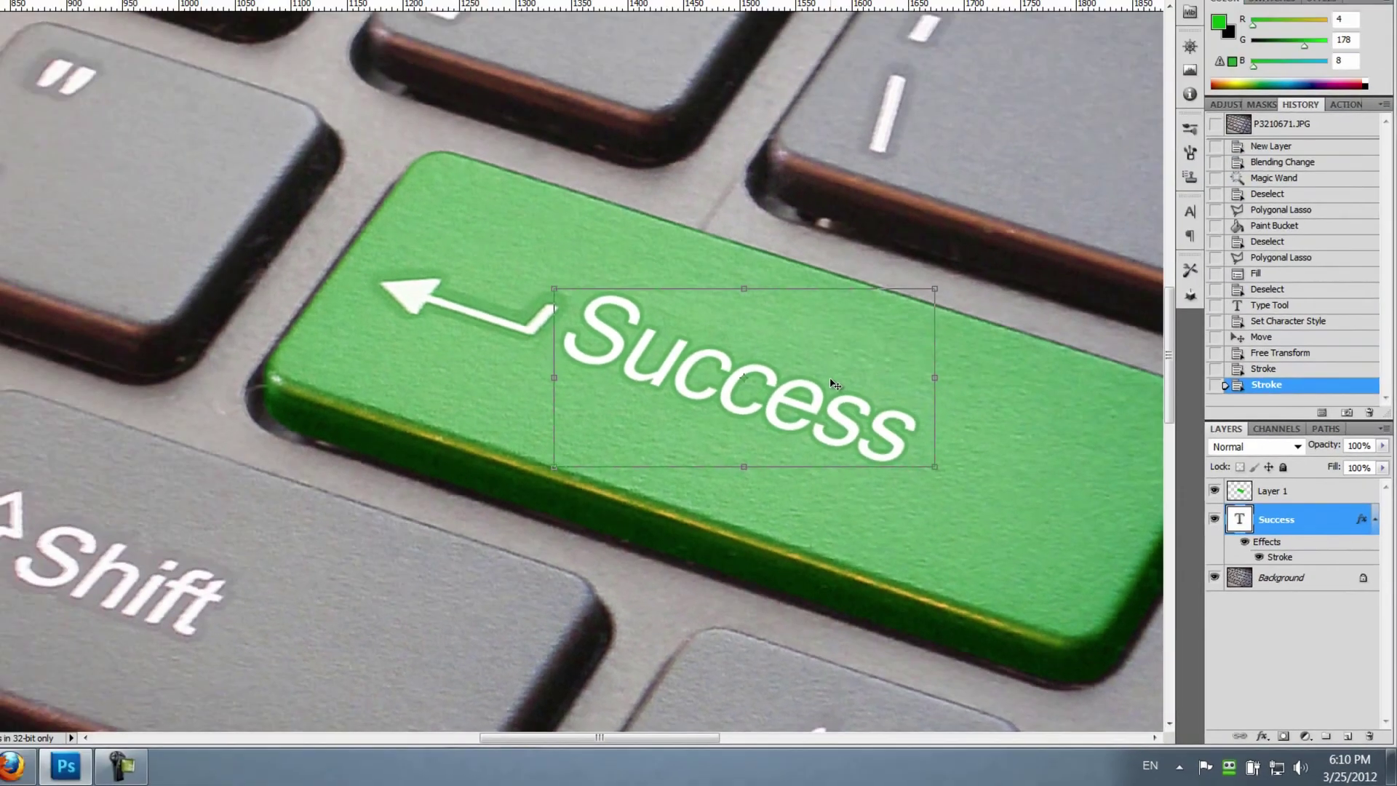
{"action": "scroll", "coordinate": [910, 439], "scroll_direction": "down", "scroll_amount": 3}
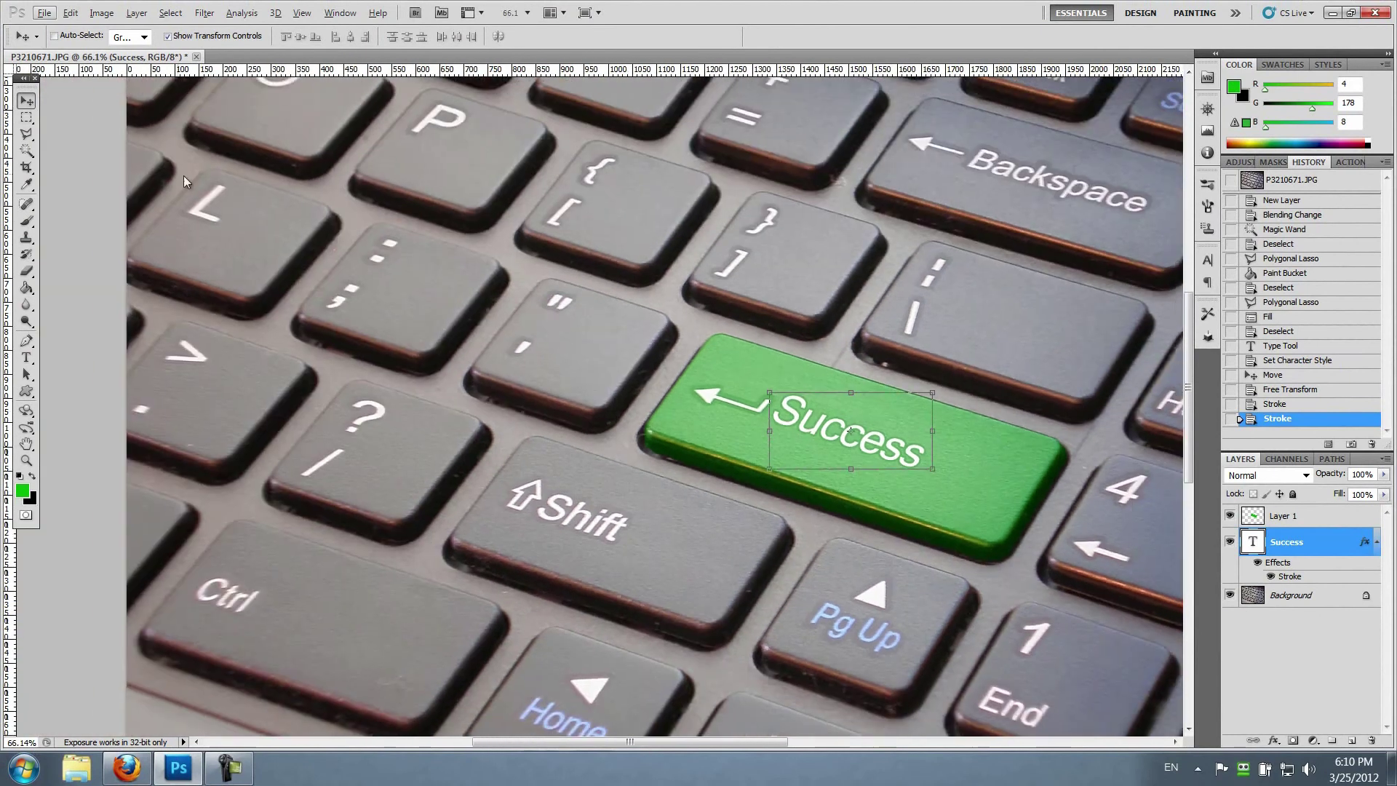
{"action": "left_click", "coordinate": [27, 118]}
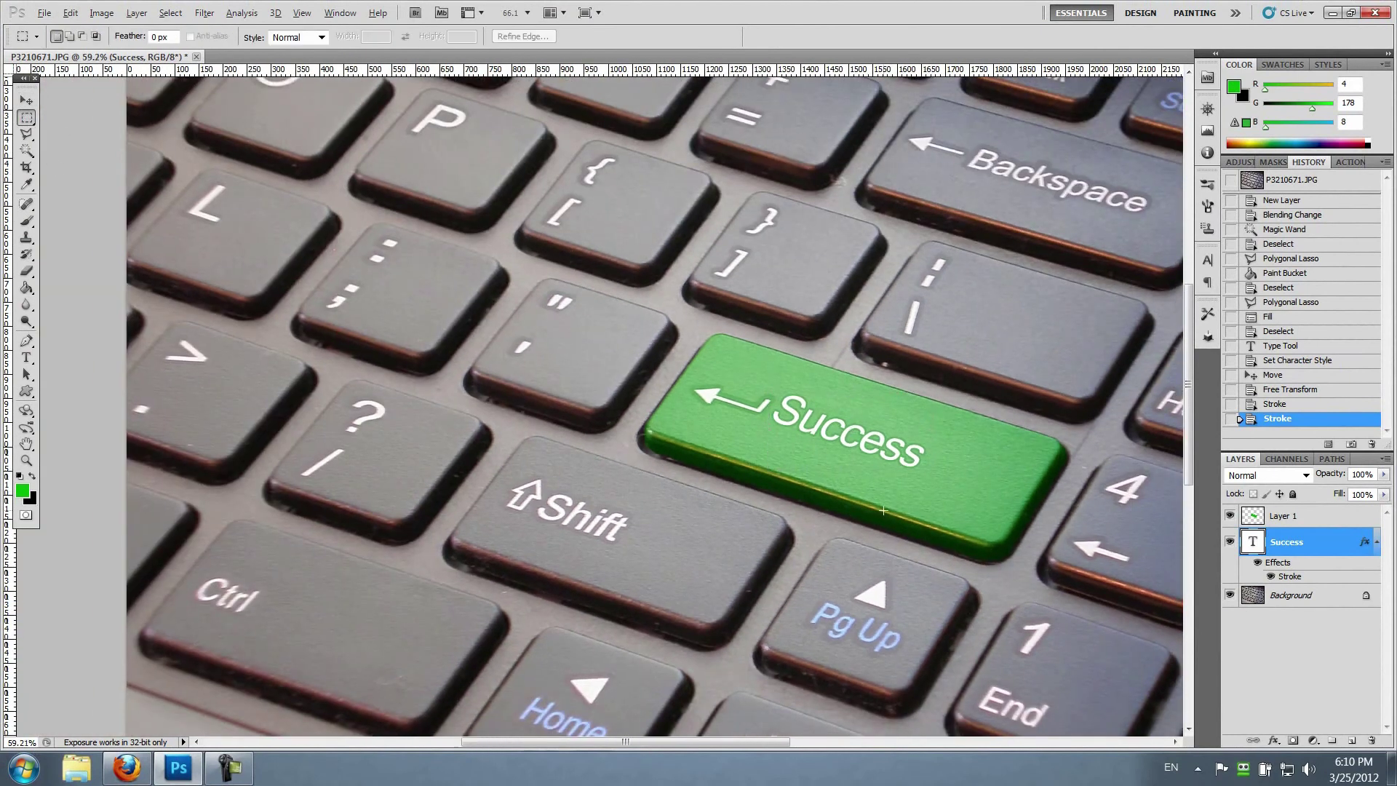
{"action": "scroll", "coordinate": [830, 586], "scroll_direction": "down", "scroll_amount": 2}
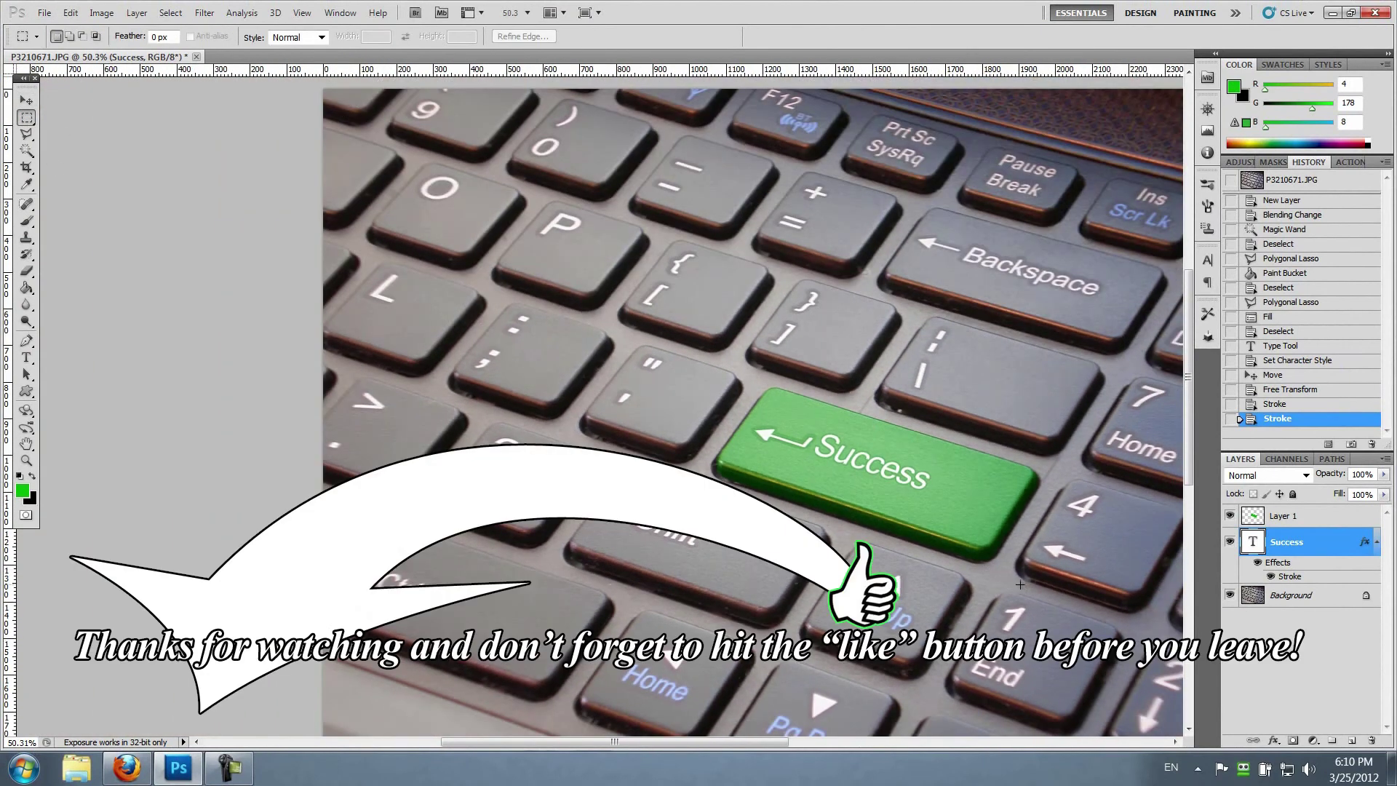
{"action": "left_click_drag", "start_coordinate": [771, 743], "coordinate": [827, 747]}
{"action": "left_click_drag", "start_coordinate": [1193, 394], "coordinate": [1187, 421]}
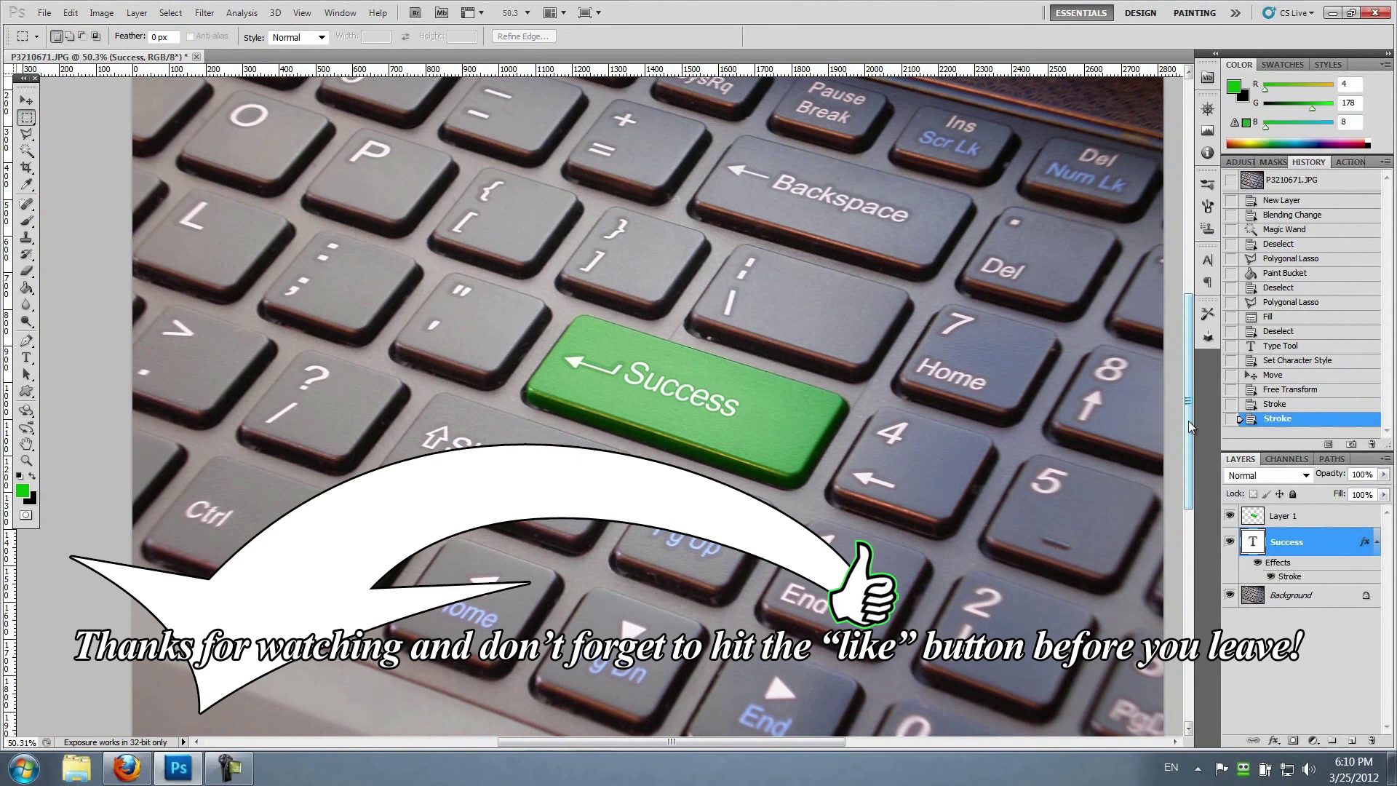